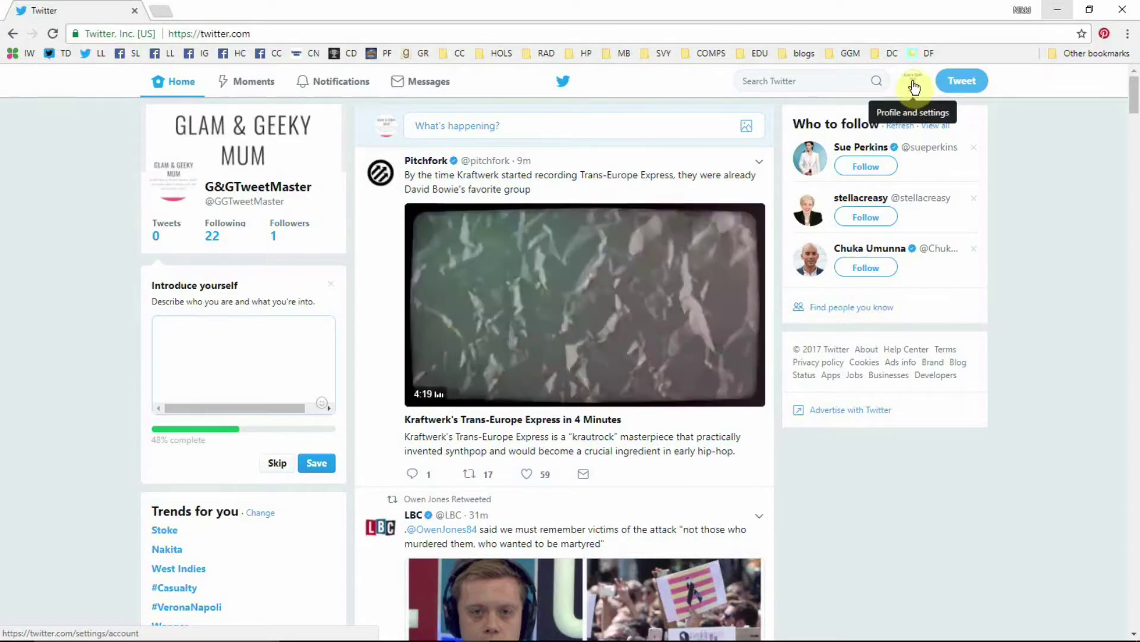
- Open the account's own Twitter Lists page from the profile avatar menu
click(914, 89)
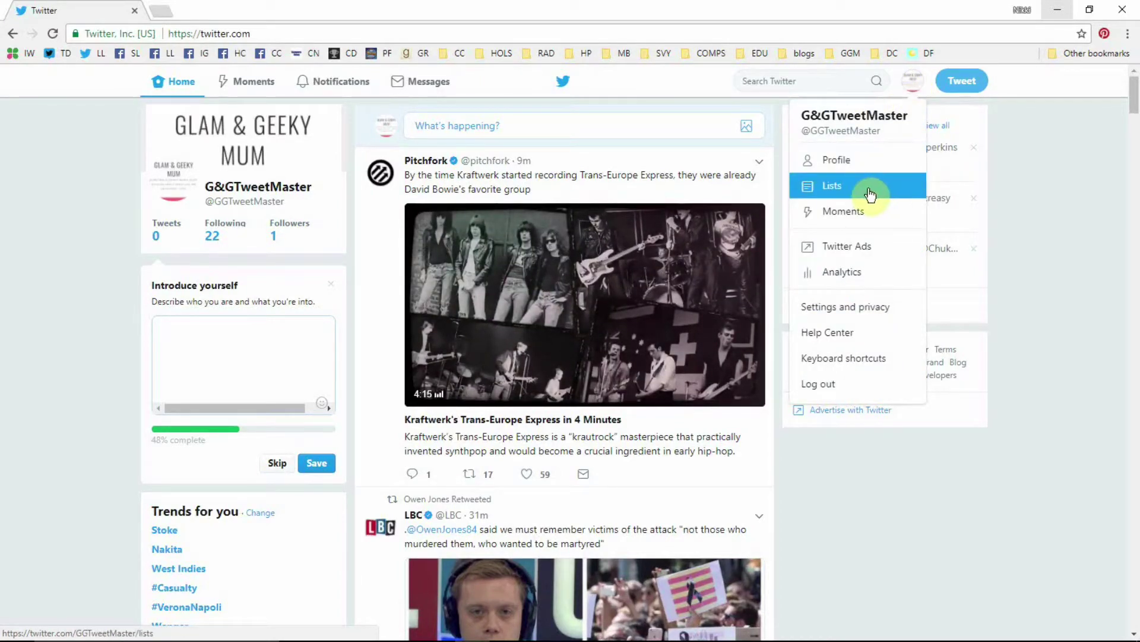
click(870, 194)
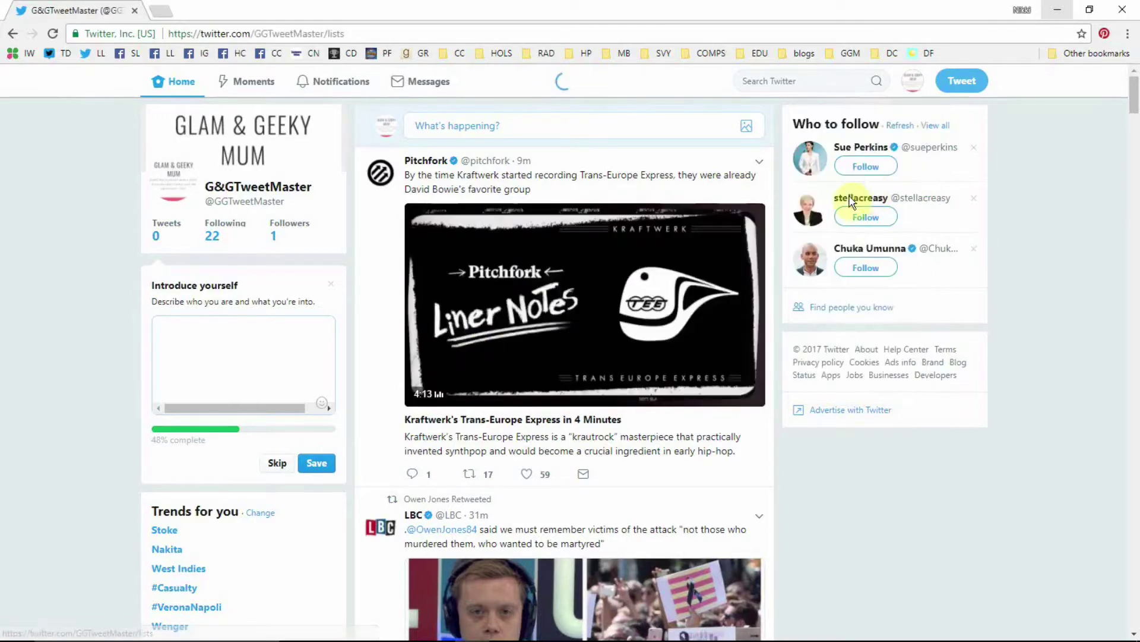
scroll(701, 240, down, 3)
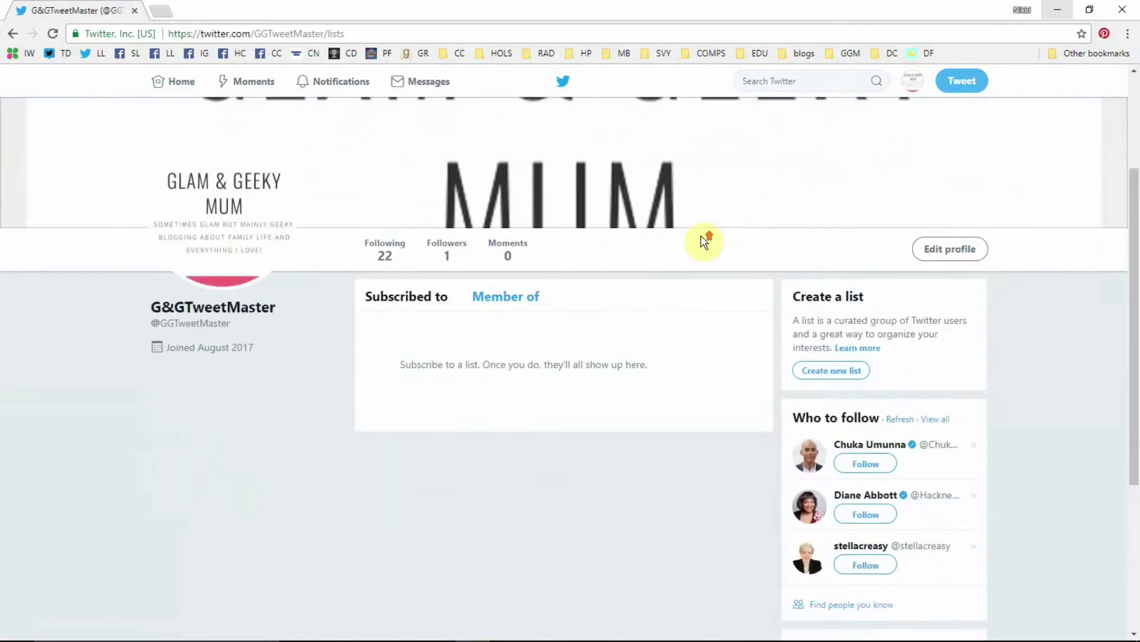
scroll(702, 238, up, 2)
scroll(702, 241, down, 1)
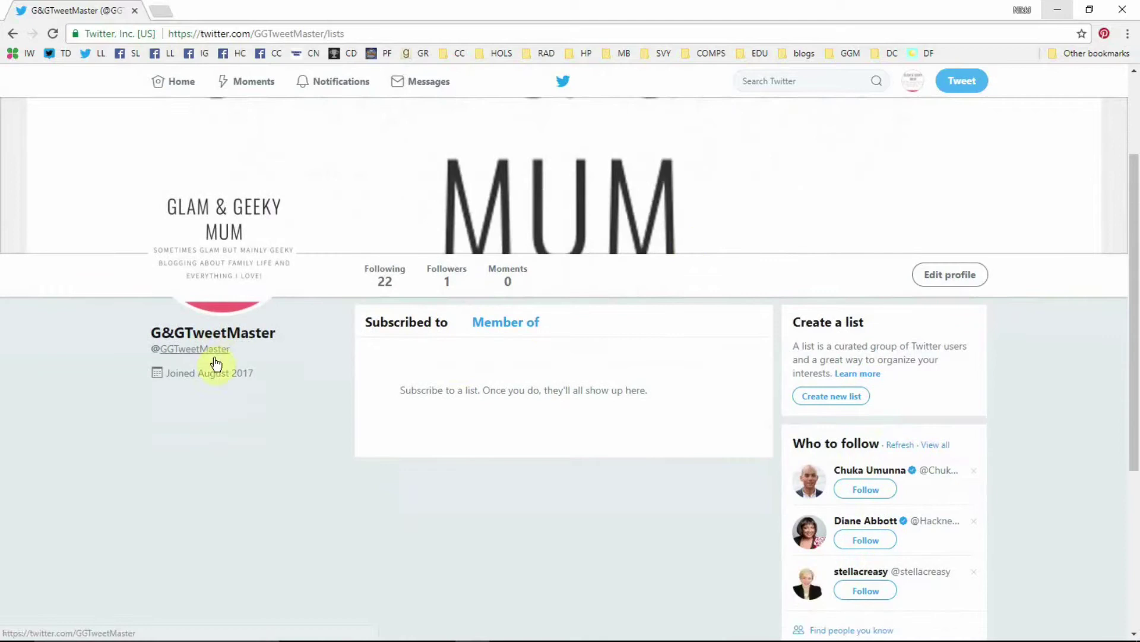
scroll(731, 288, up, 2)
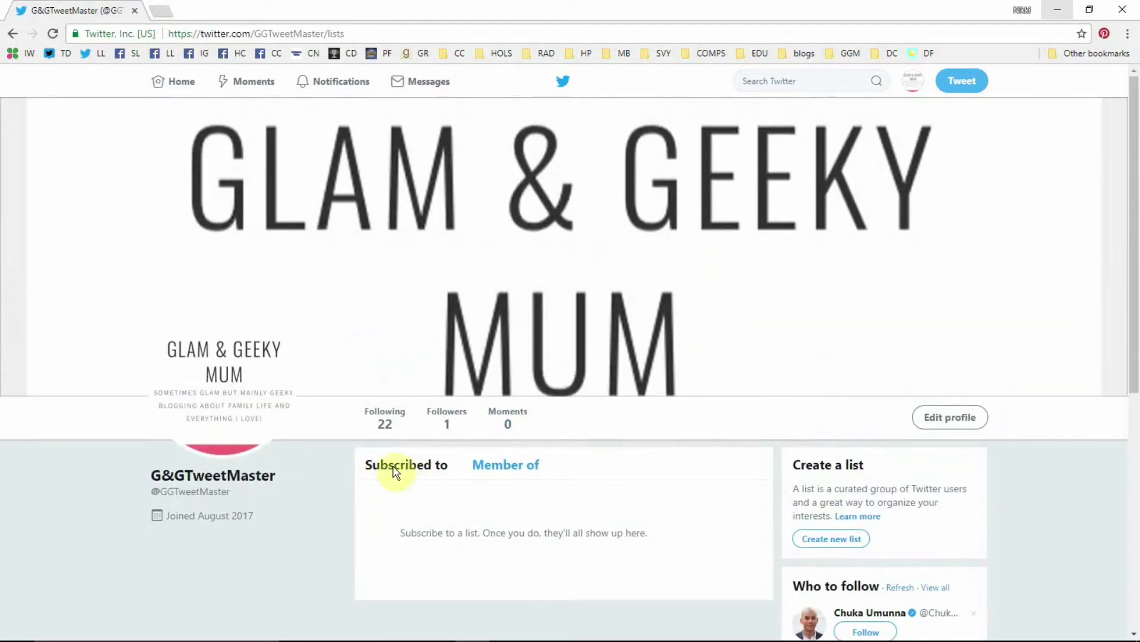
- Check the Member of tab, then return to Subscribed to; both are empty
click(502, 465)
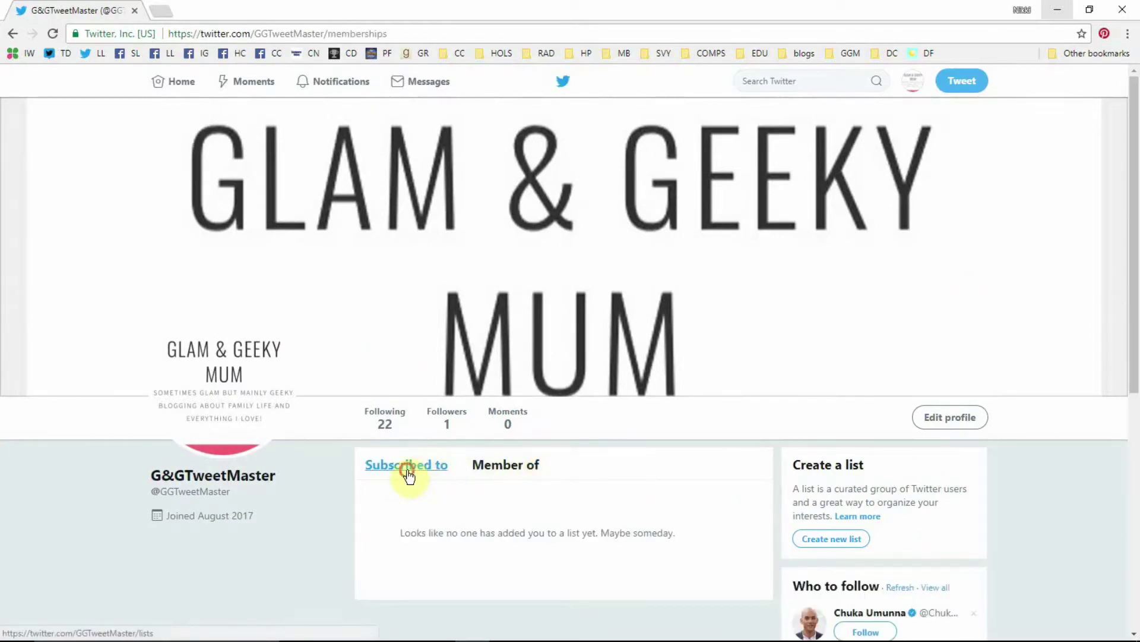
click(407, 469)
scroll(453, 381, down, 2)
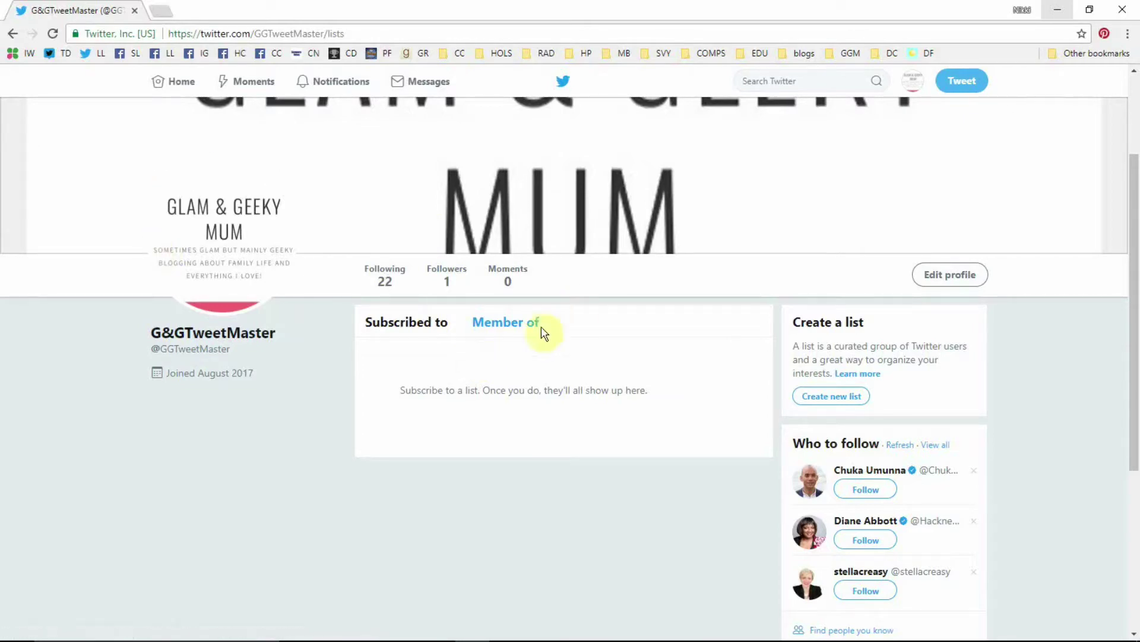
scroll(488, 374, up, 3)
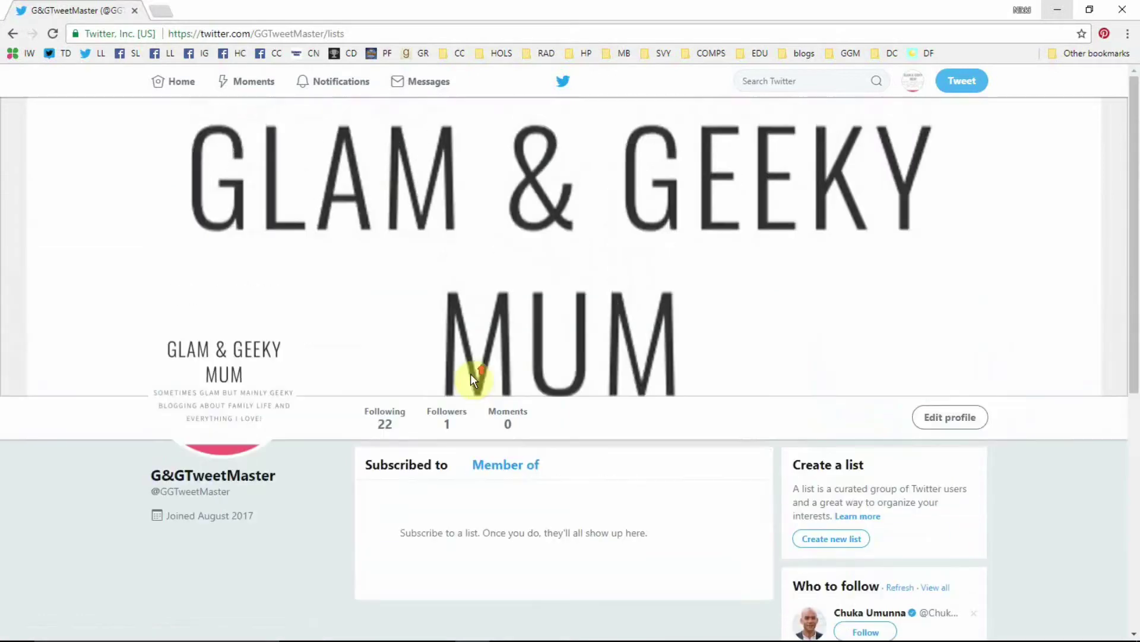
- Create a public list 'Holidays' described as 'A great ist of holiday companies'
click(827, 545)
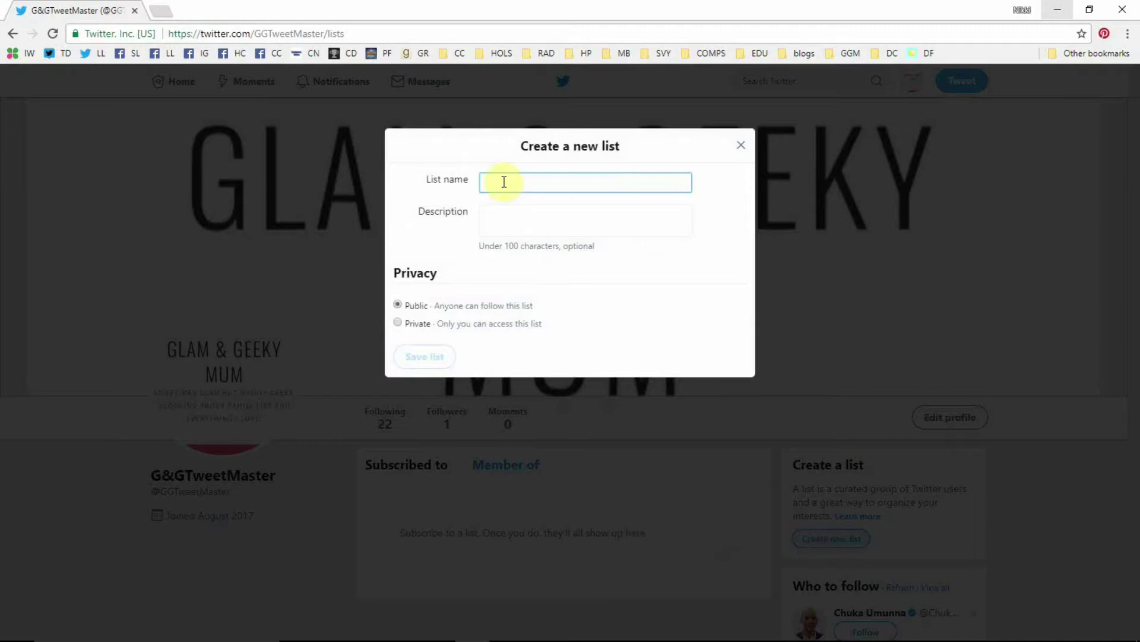
text(Holidays)
key(Tab)
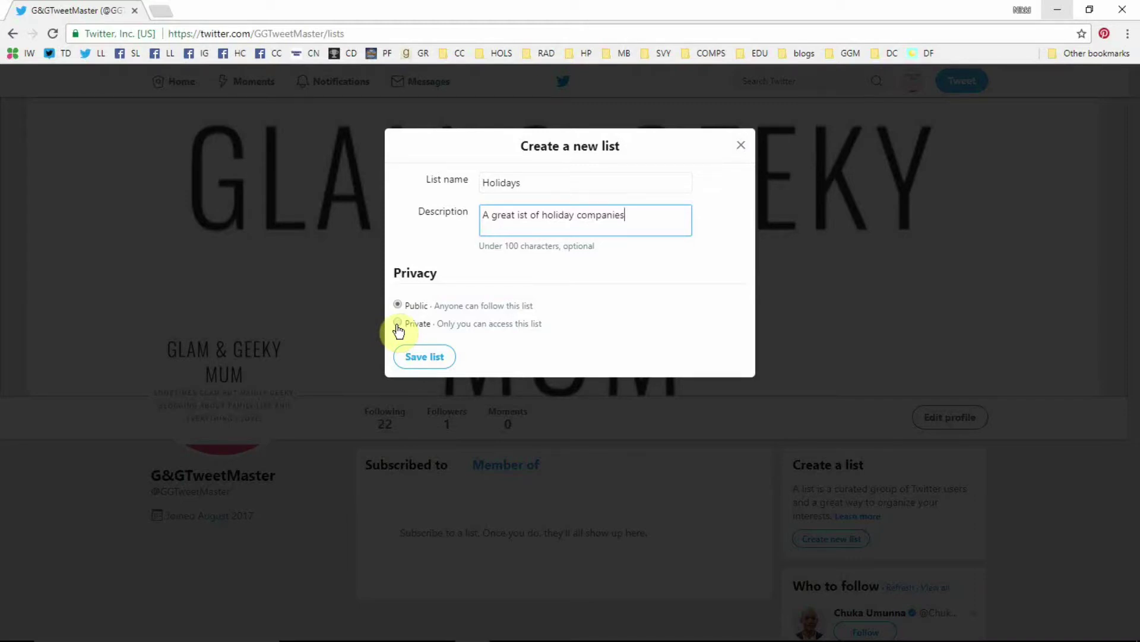
click(425, 357)
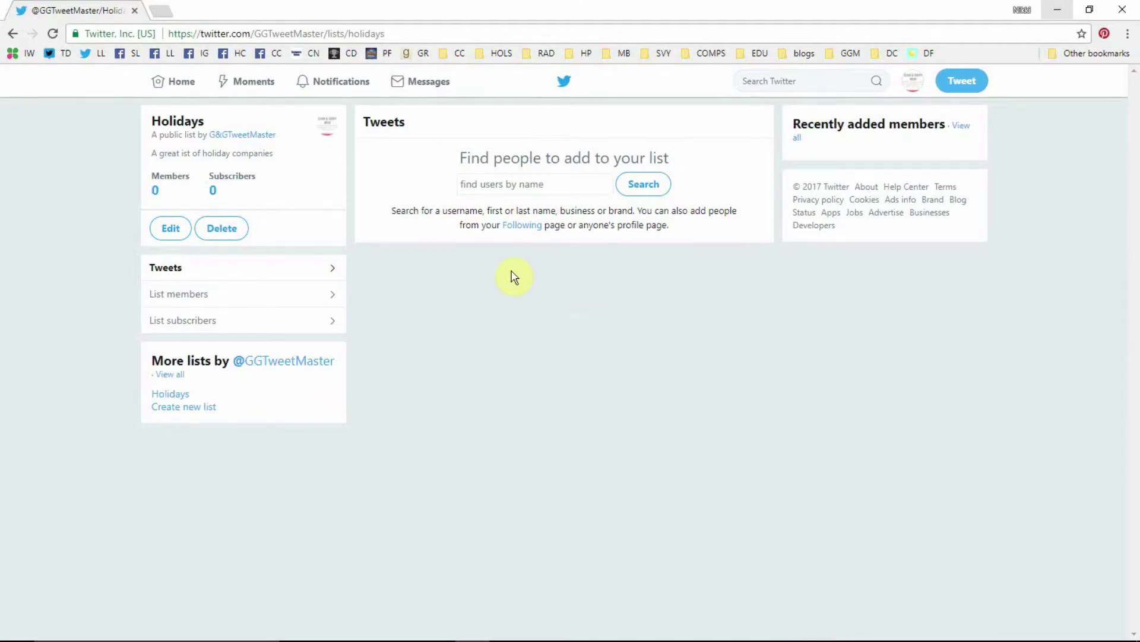
- Search Twitter for 'virgin at' and open the Virgin Atlantic profile
click(523, 178)
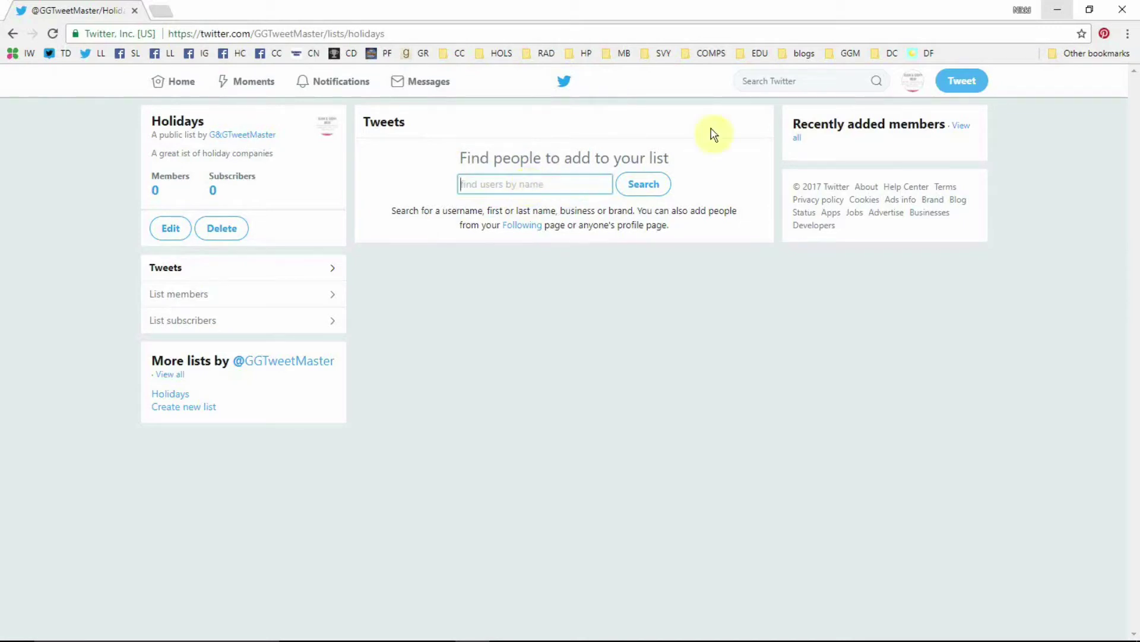
click(756, 80)
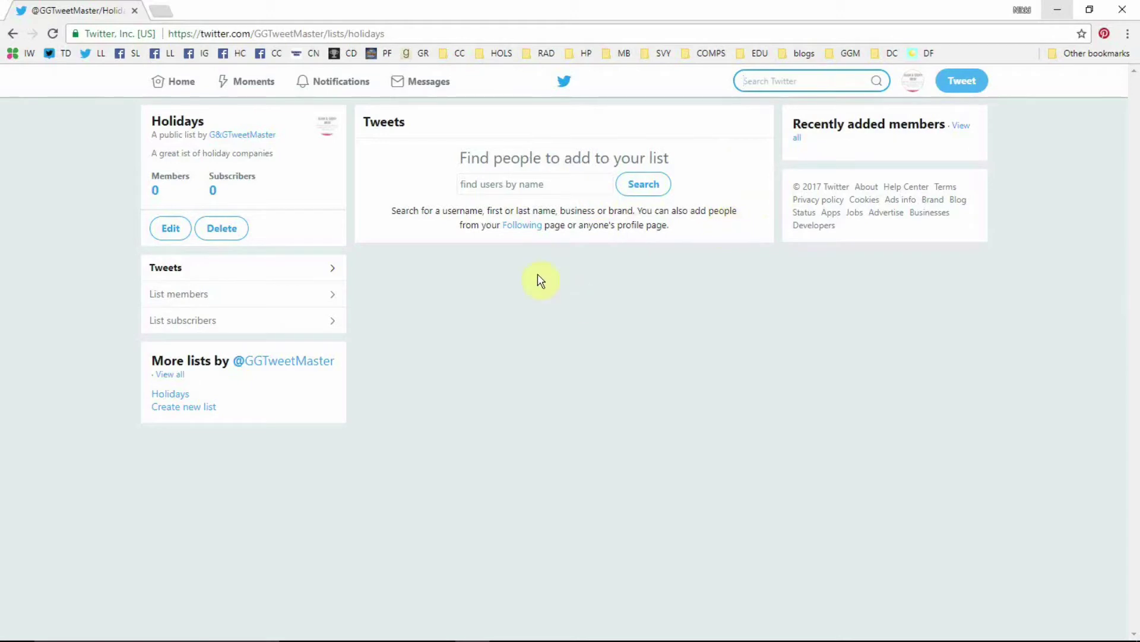
text(virgin at)
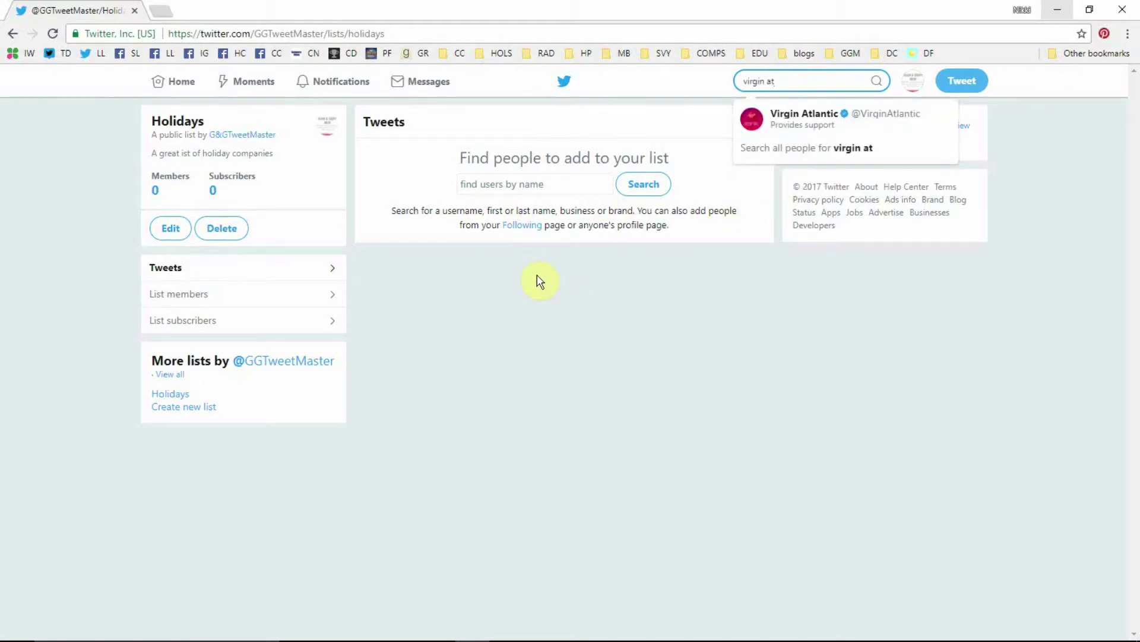
click(934, 132)
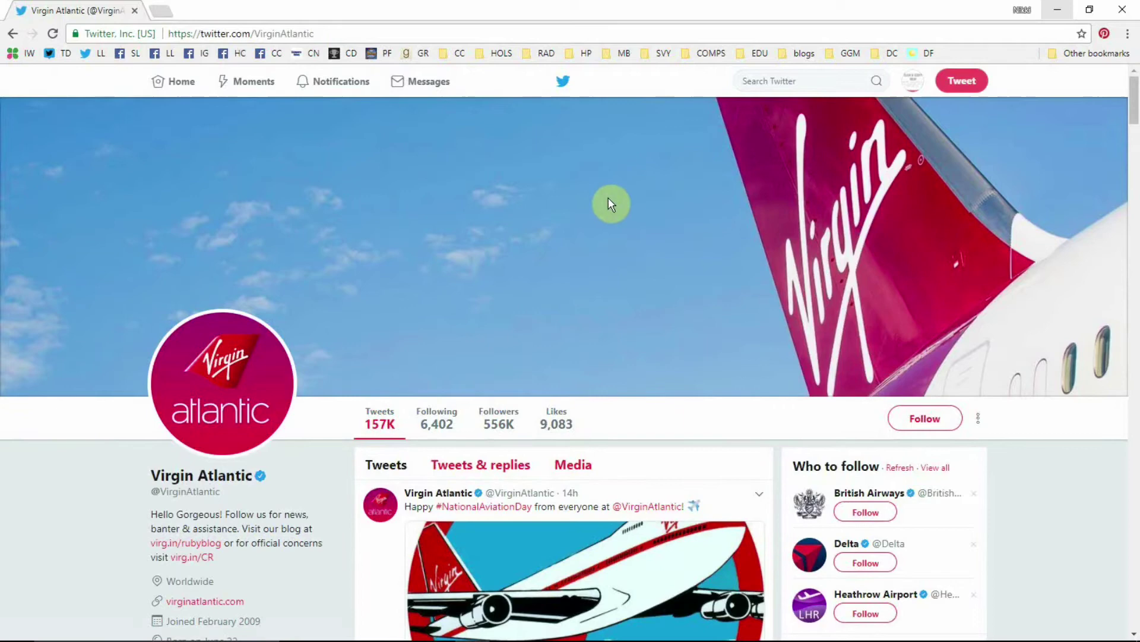
- Tick Holidays in Virgin Atlantic's Add or remove from lists dialog, then close it
scroll(608, 199, down, 3)
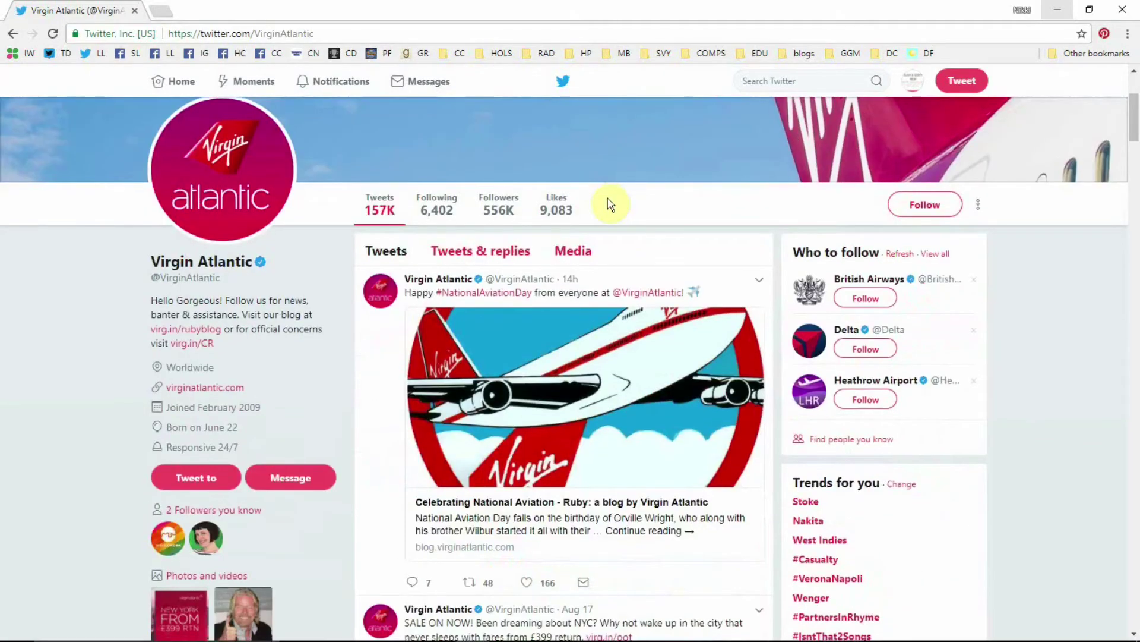
click(979, 208)
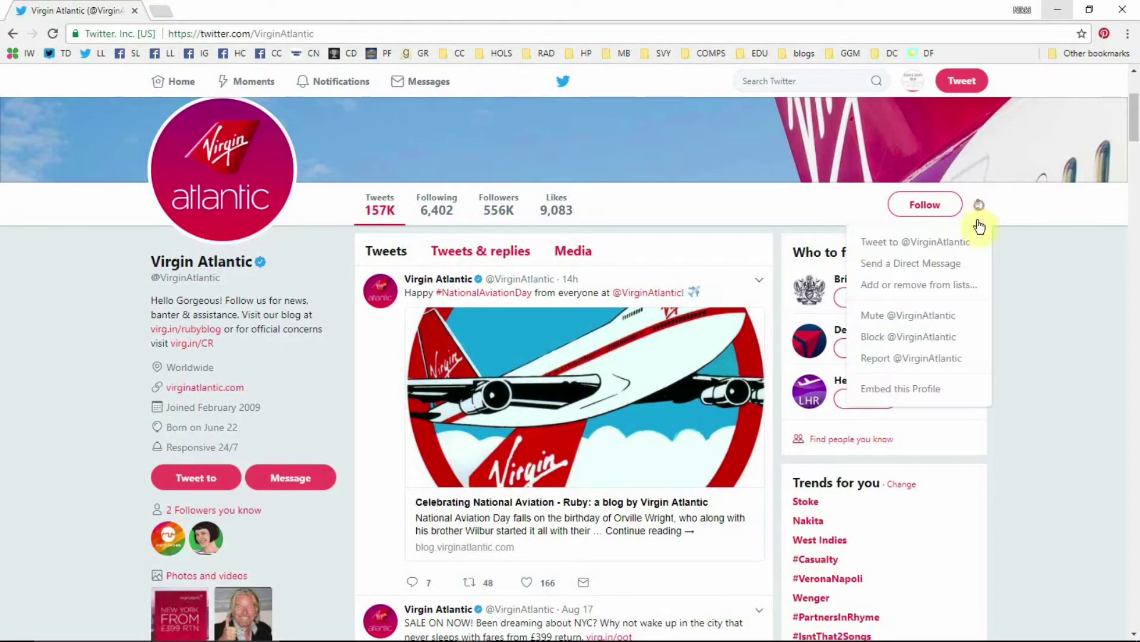
click(950, 285)
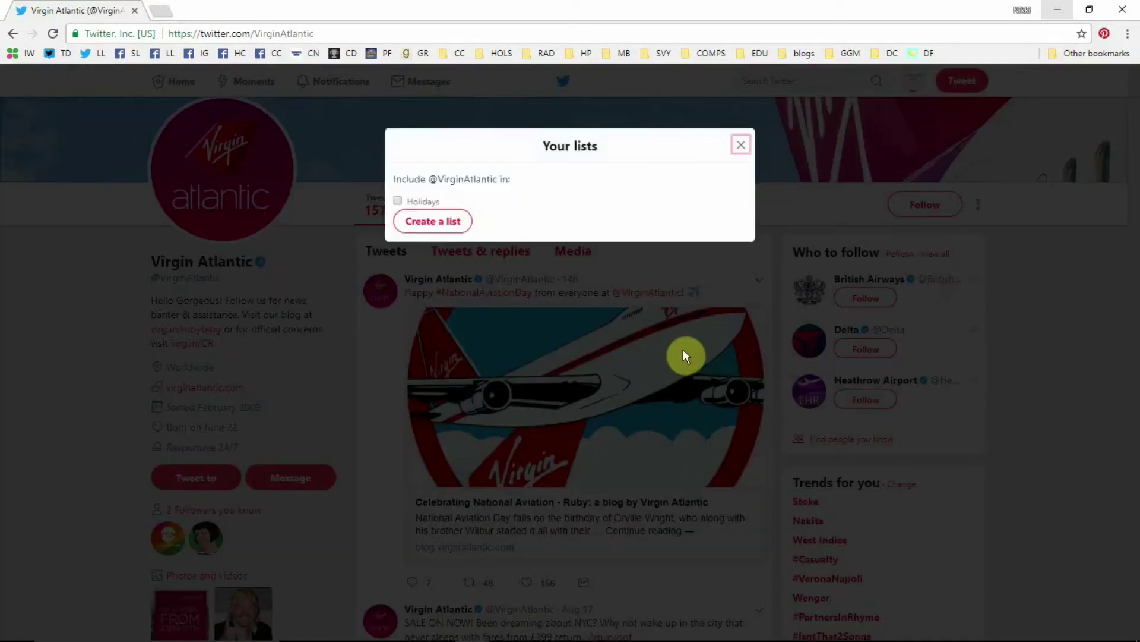
click(399, 199)
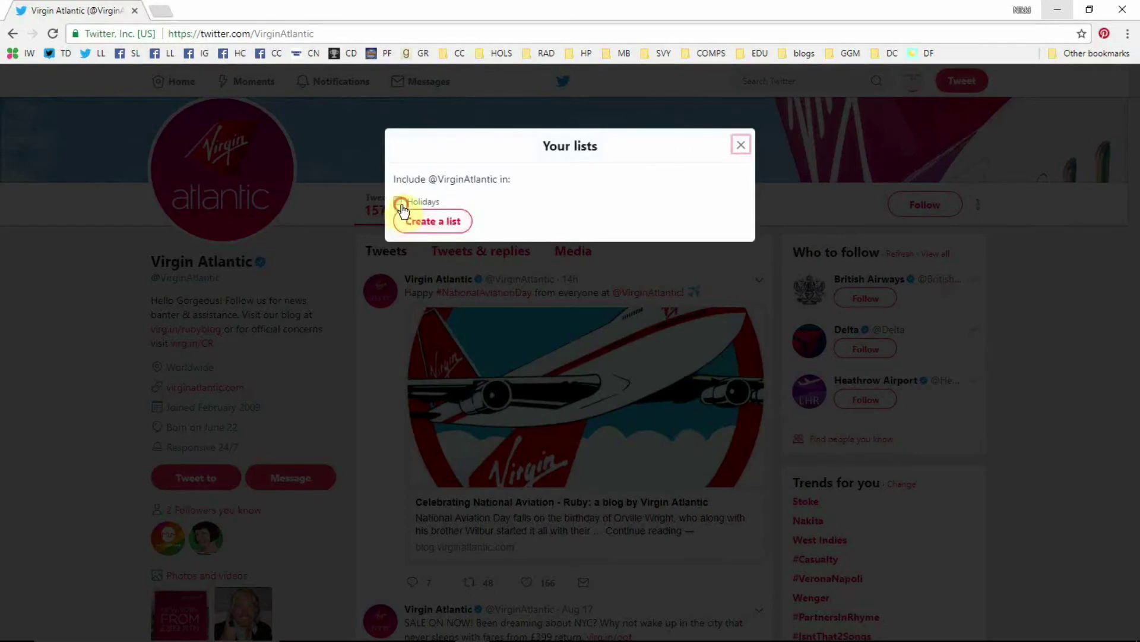
click(741, 145)
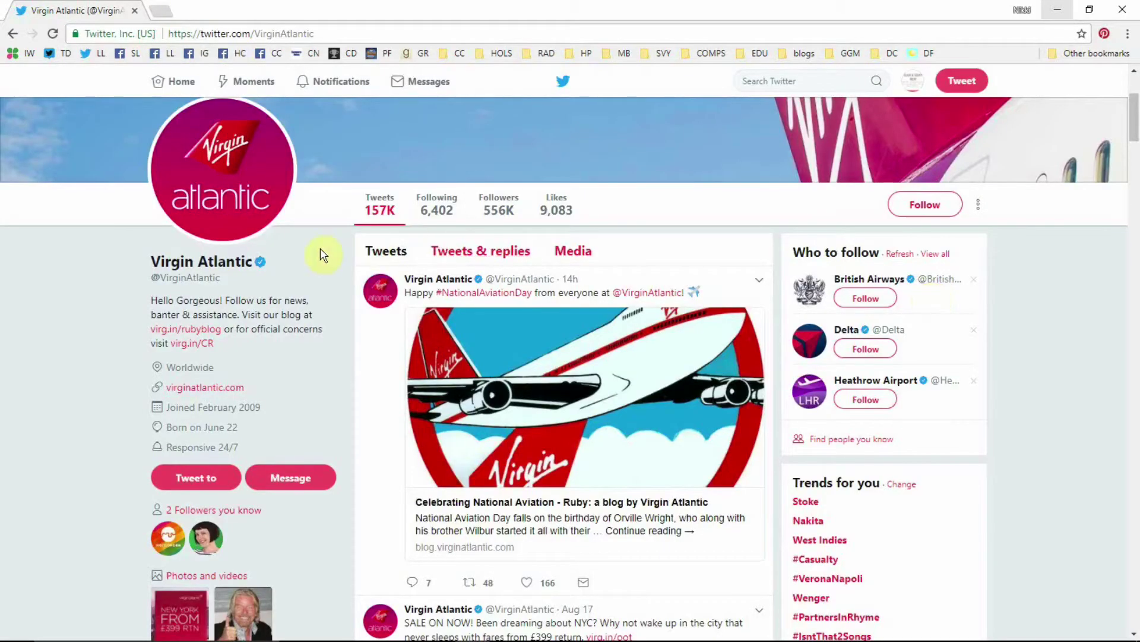
scroll(292, 311, up, 4)
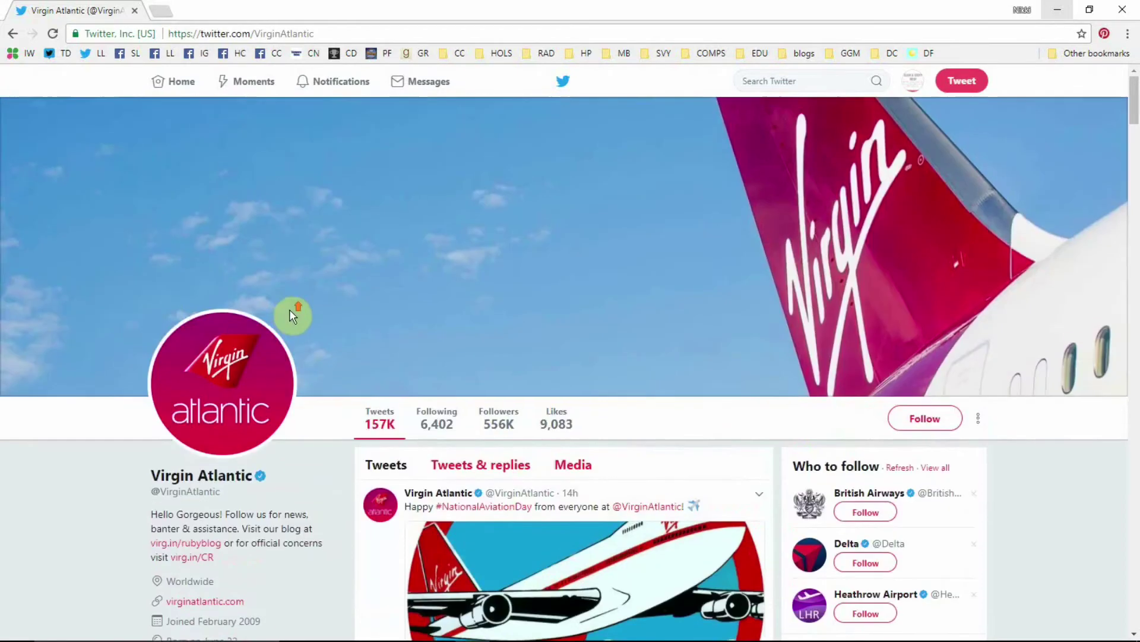
scroll(293, 312, down, 7)
scroll(292, 315, up, 7)
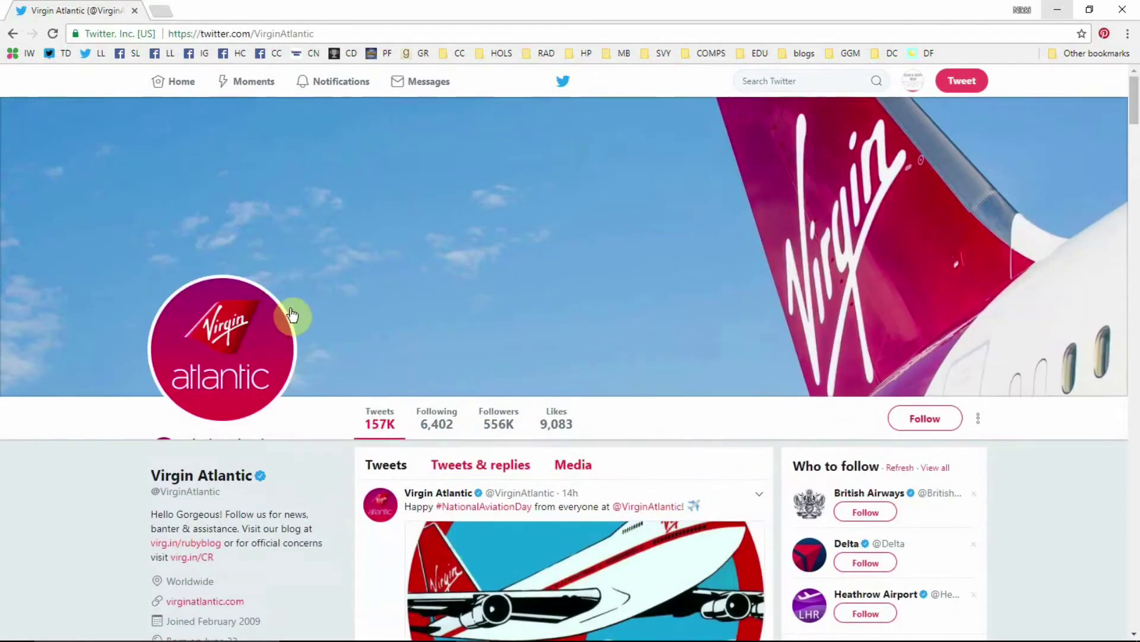
- Open the Holidays list from own Lists and scroll through Virgin Atlantic's tweets
click(913, 81)
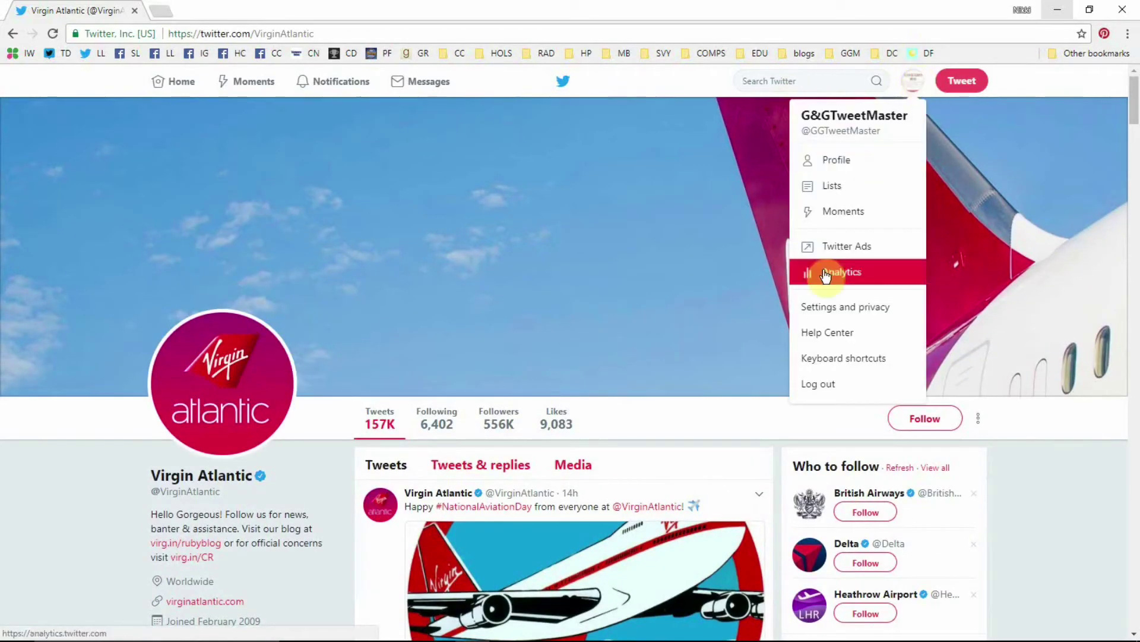
click(867, 190)
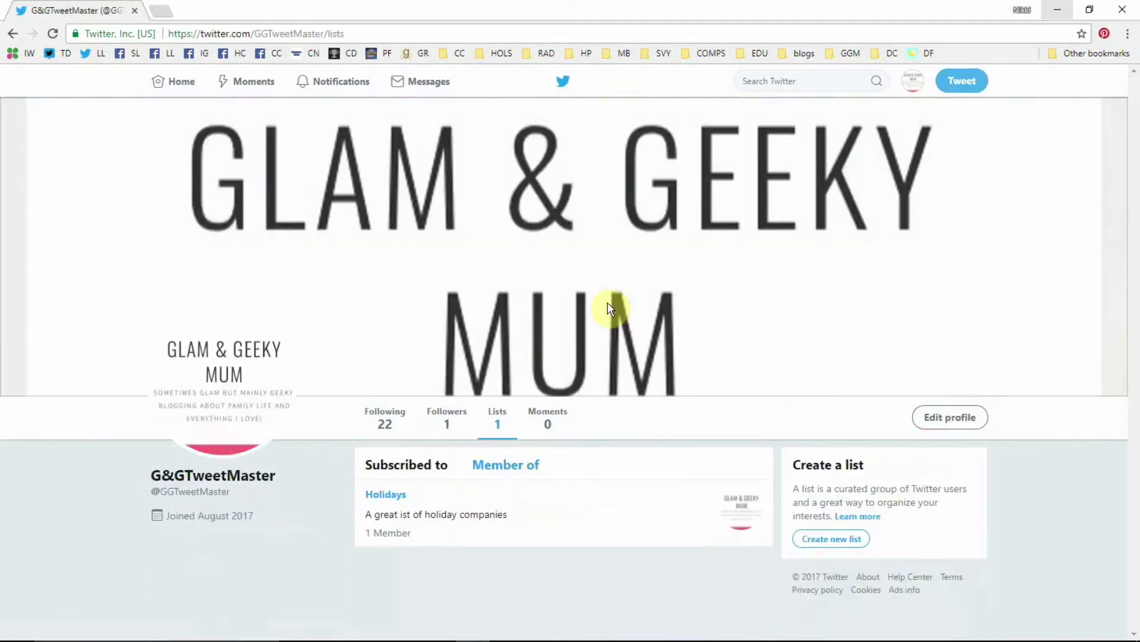
scroll(561, 287, down, 3)
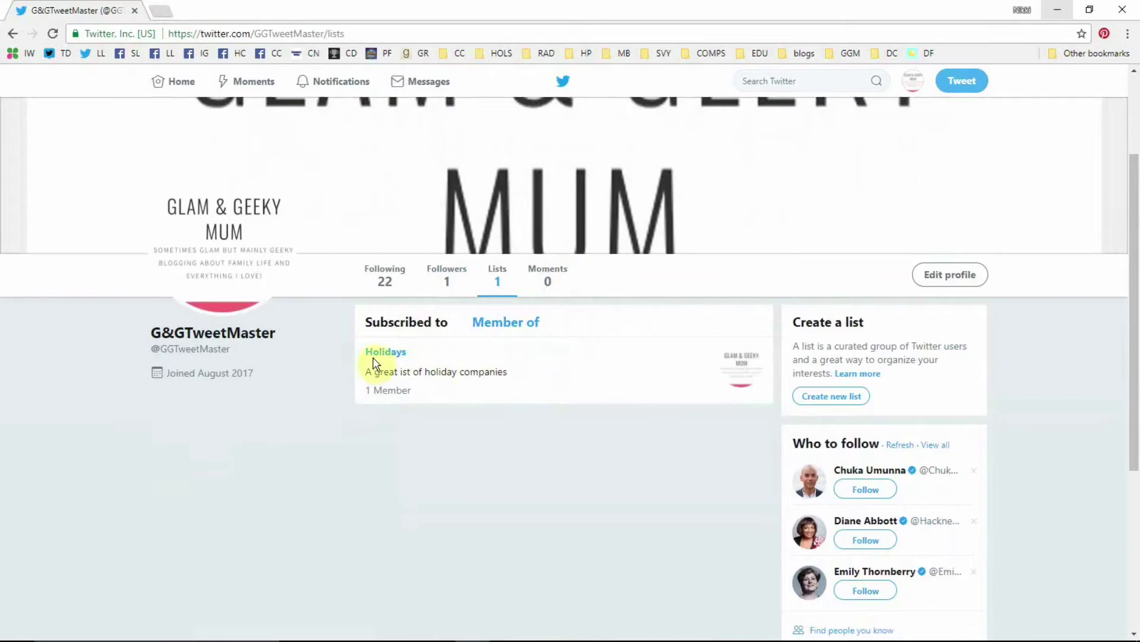
click(394, 355)
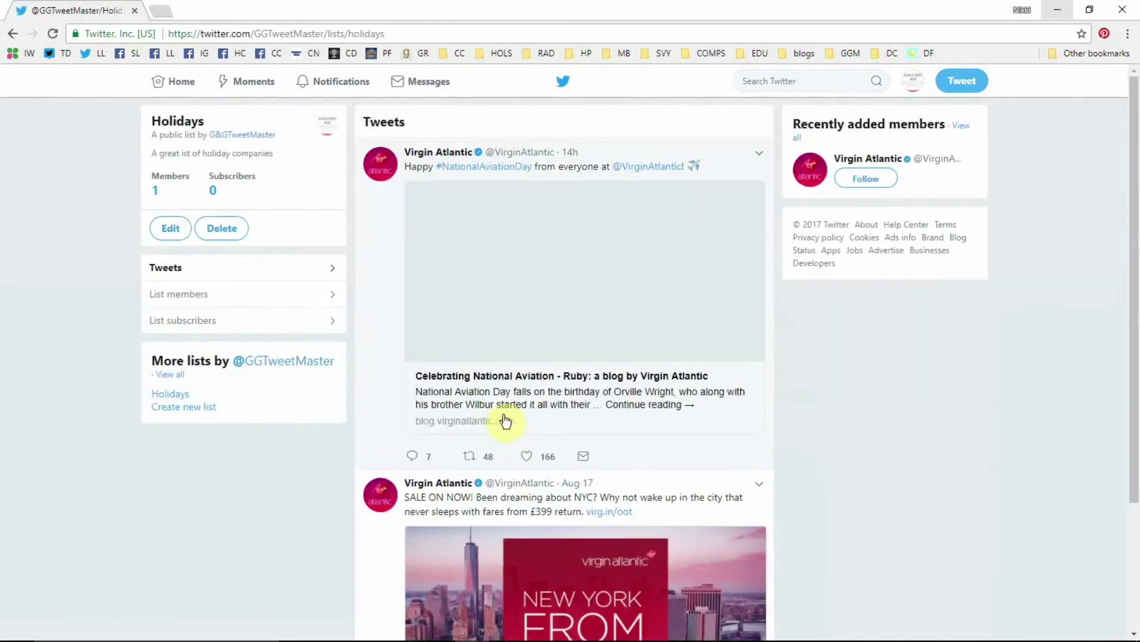
scroll(656, 346, down, 3)
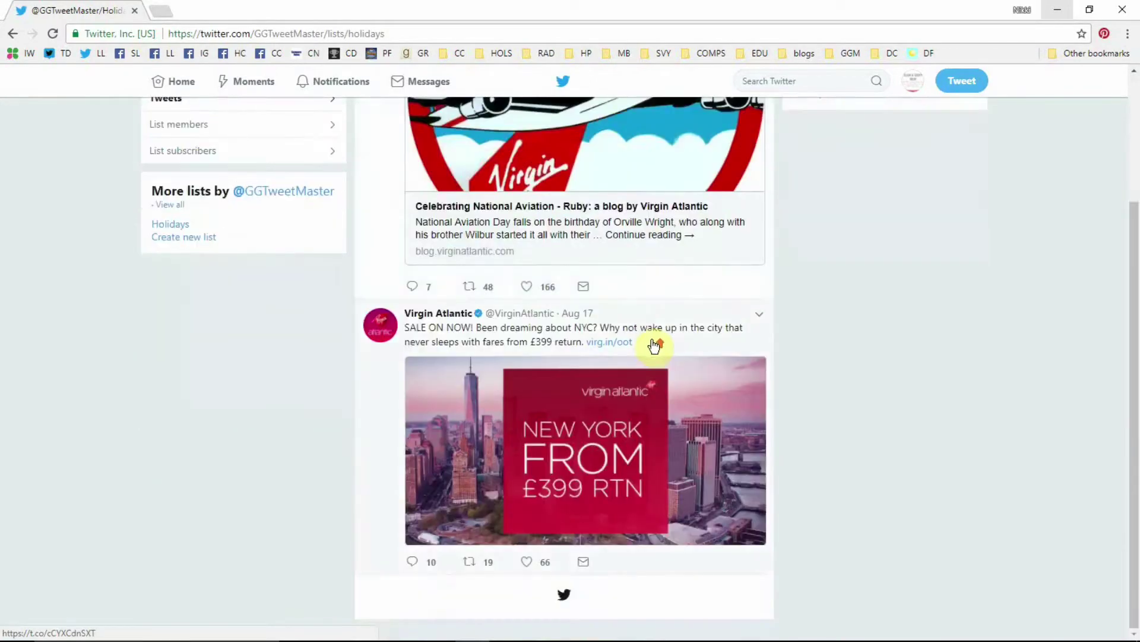
scroll(652, 345, up, 3)
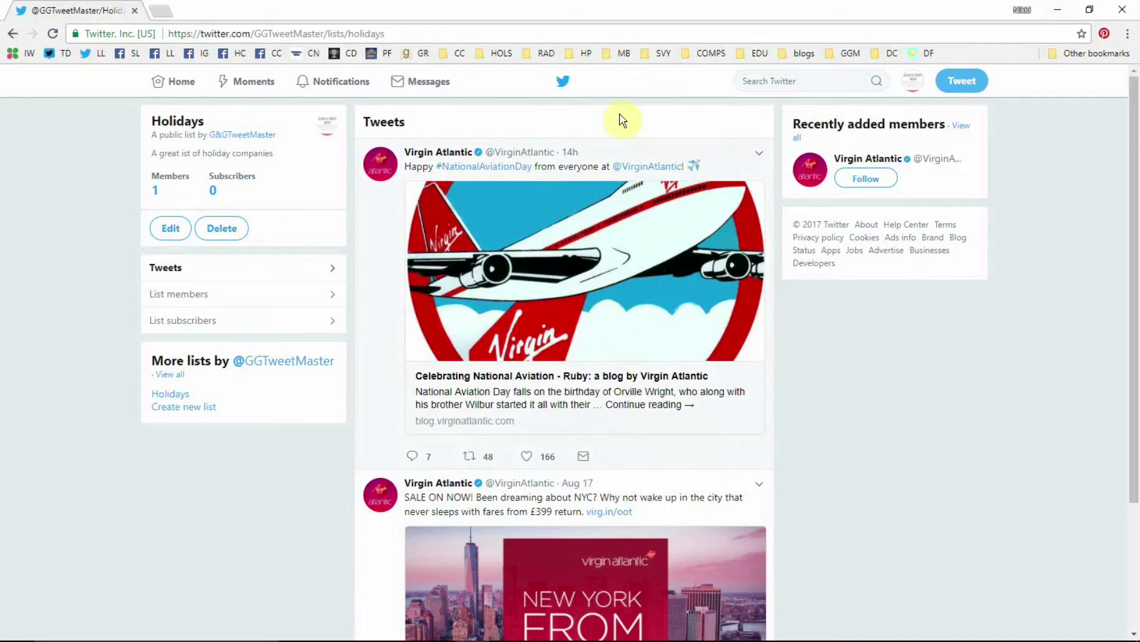
scroll(604, 308, down, 3)
scroll(603, 308, up, 3)
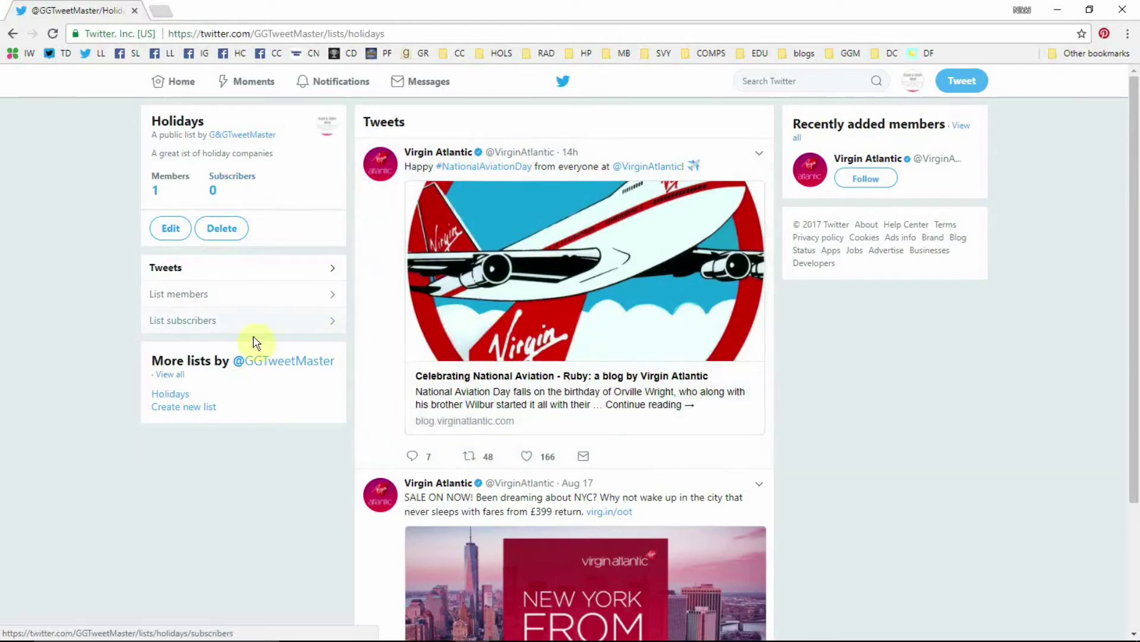
- View the Holidays list's members and empty subscribers, then search Twitter for 'expedia'
click(201, 297)
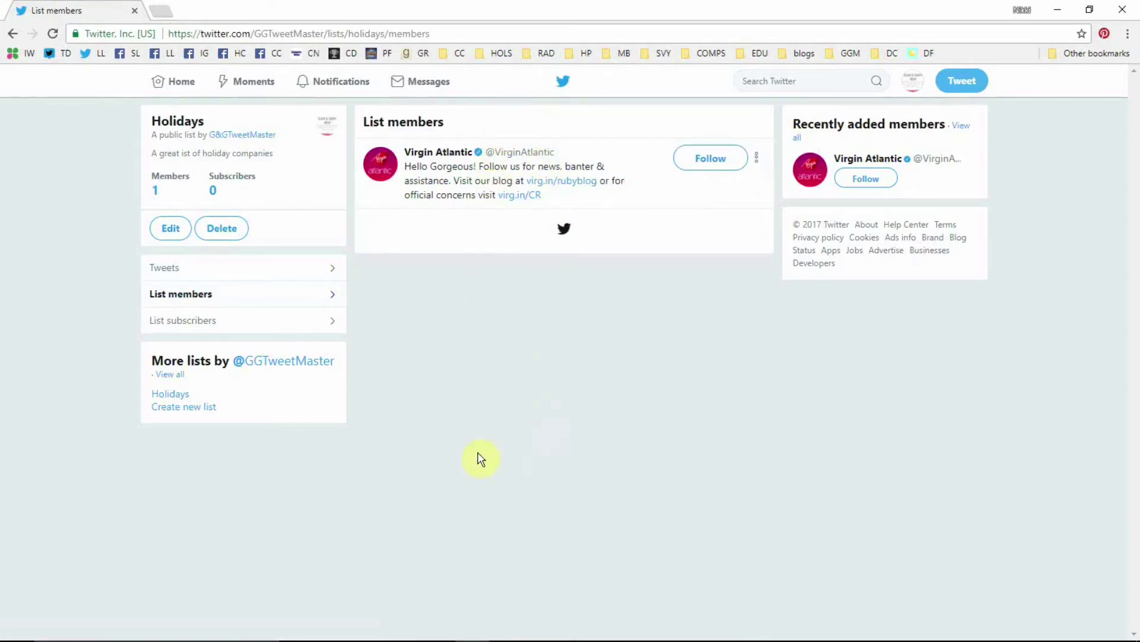
click(183, 322)
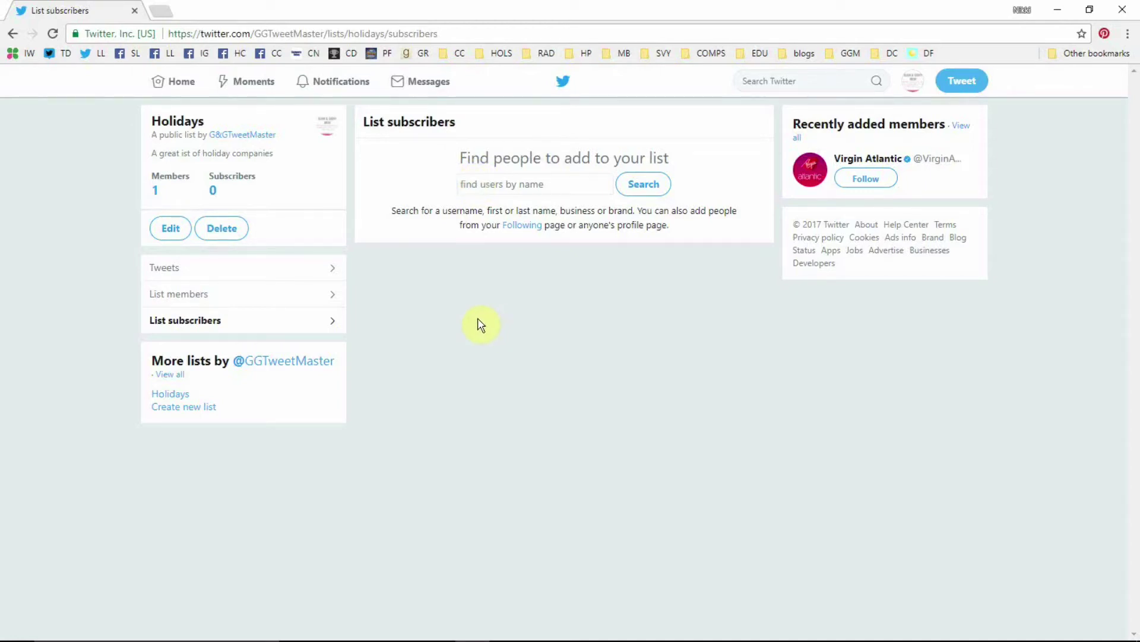
click(812, 83)
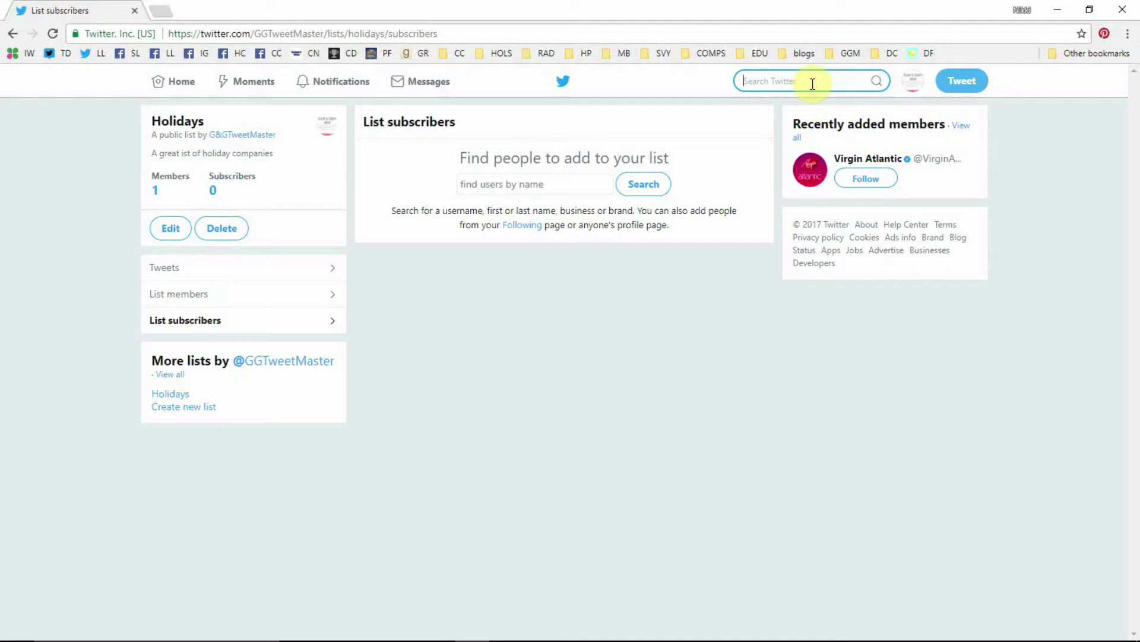
text(expedia)
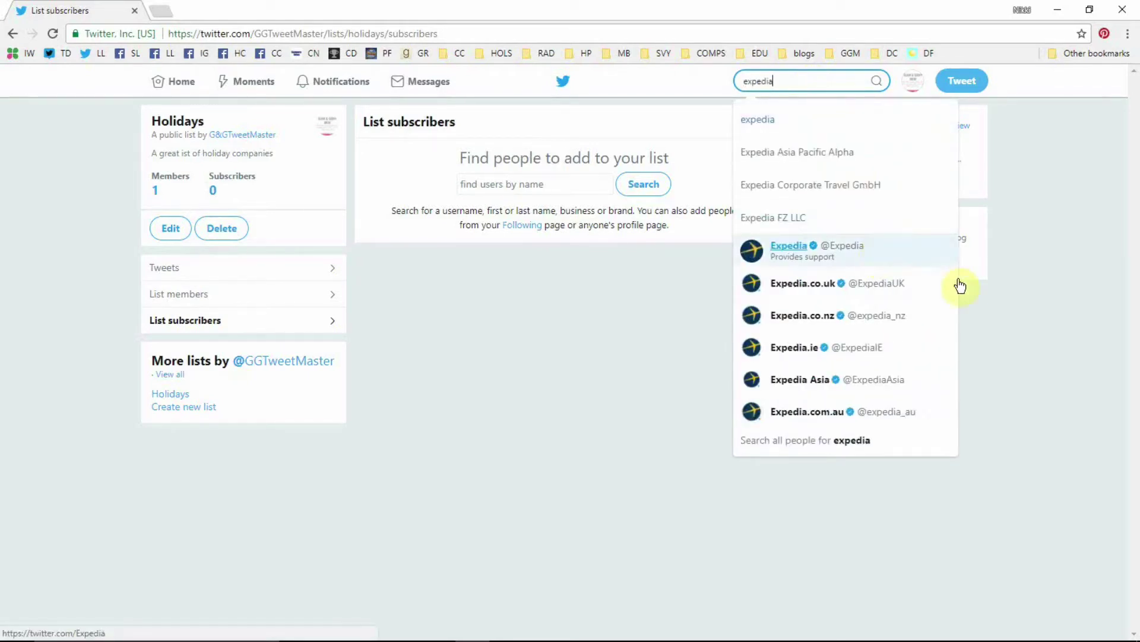
- Open Expedia.co.uk from the suggestions and add it to the Holidays list
click(894, 291)
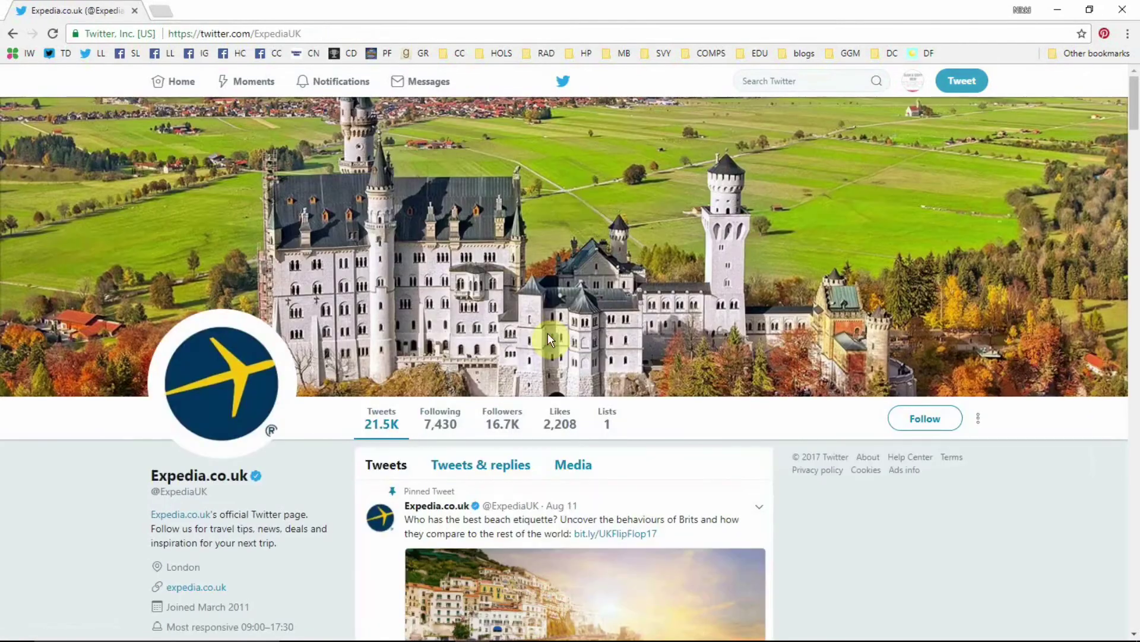
click(980, 421)
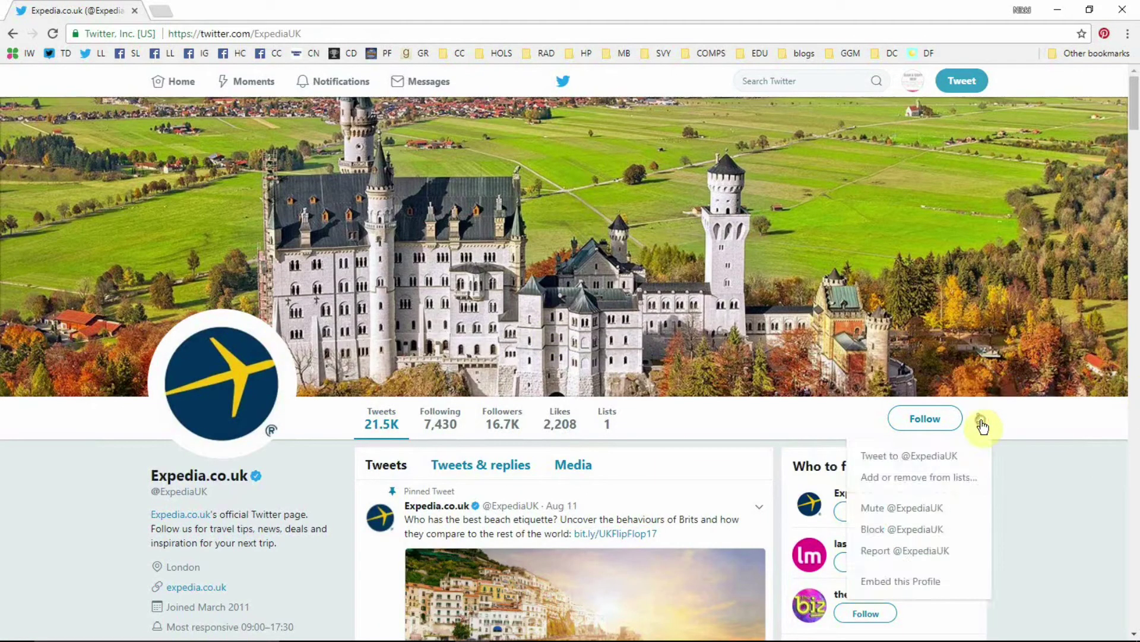
click(951, 478)
click(397, 201)
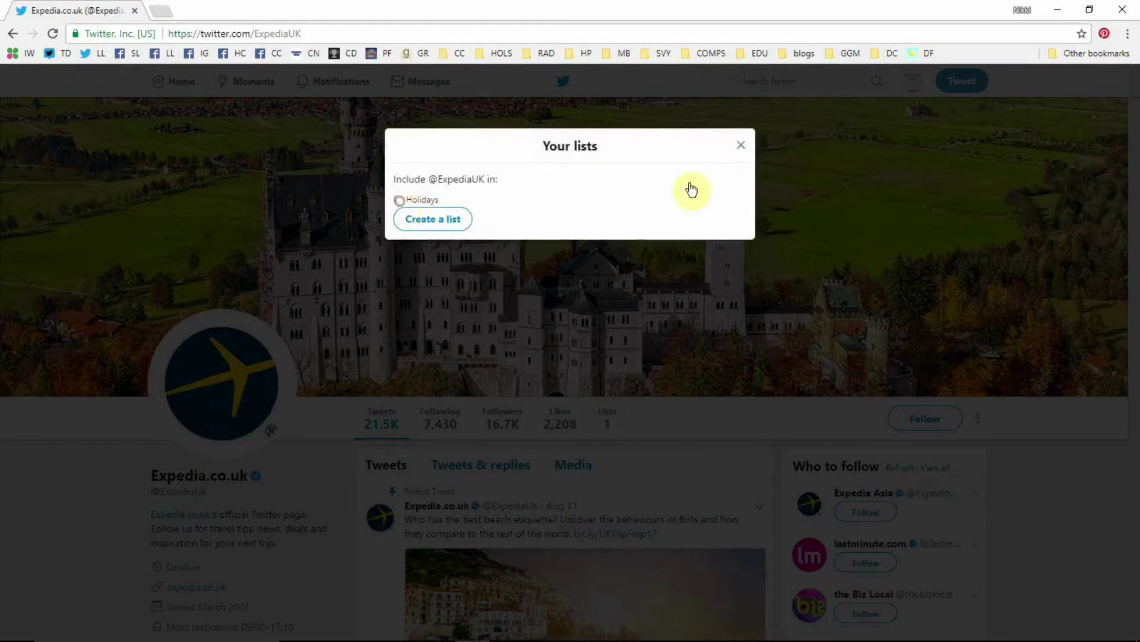
click(741, 145)
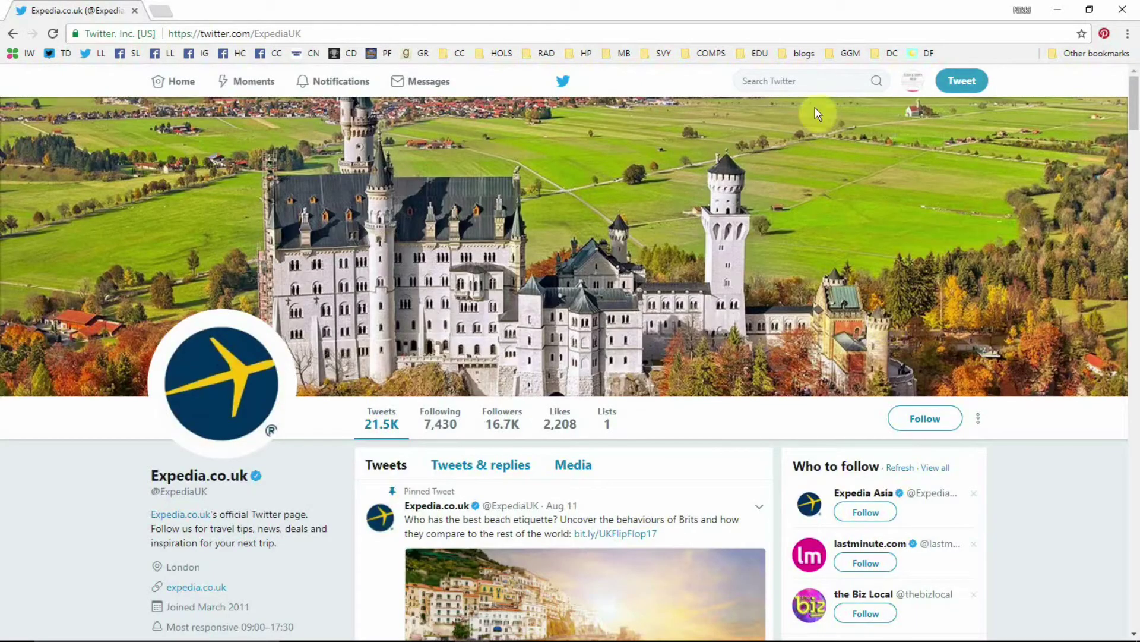
- Search 'ice' and add icelollyholiday to the Holidays list as well
click(791, 81)
text(icelolly)
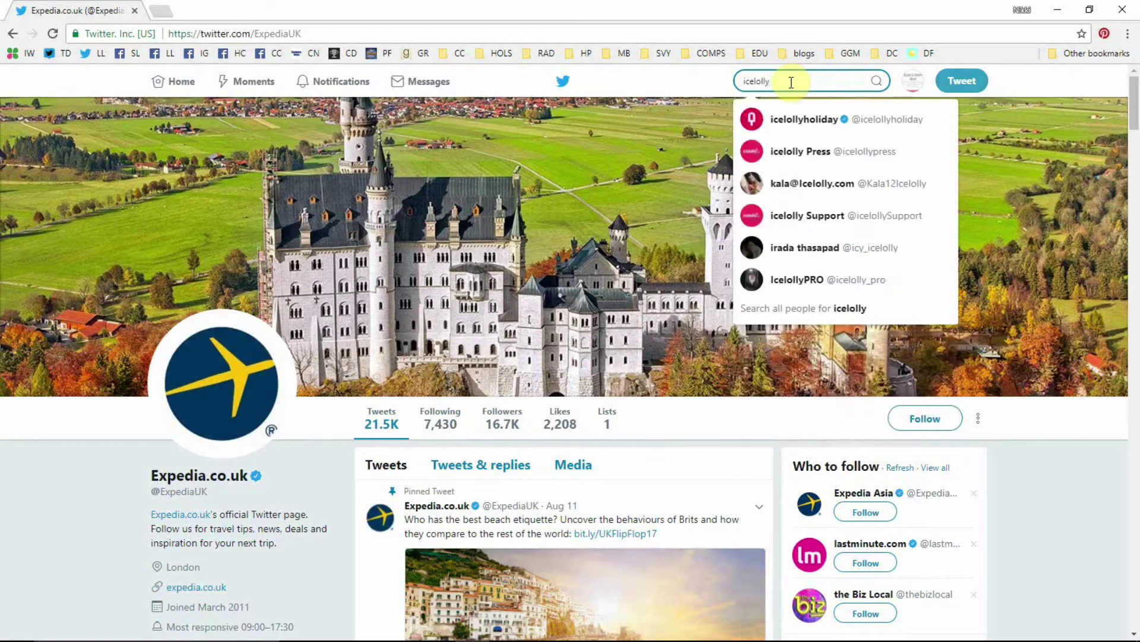
click(820, 119)
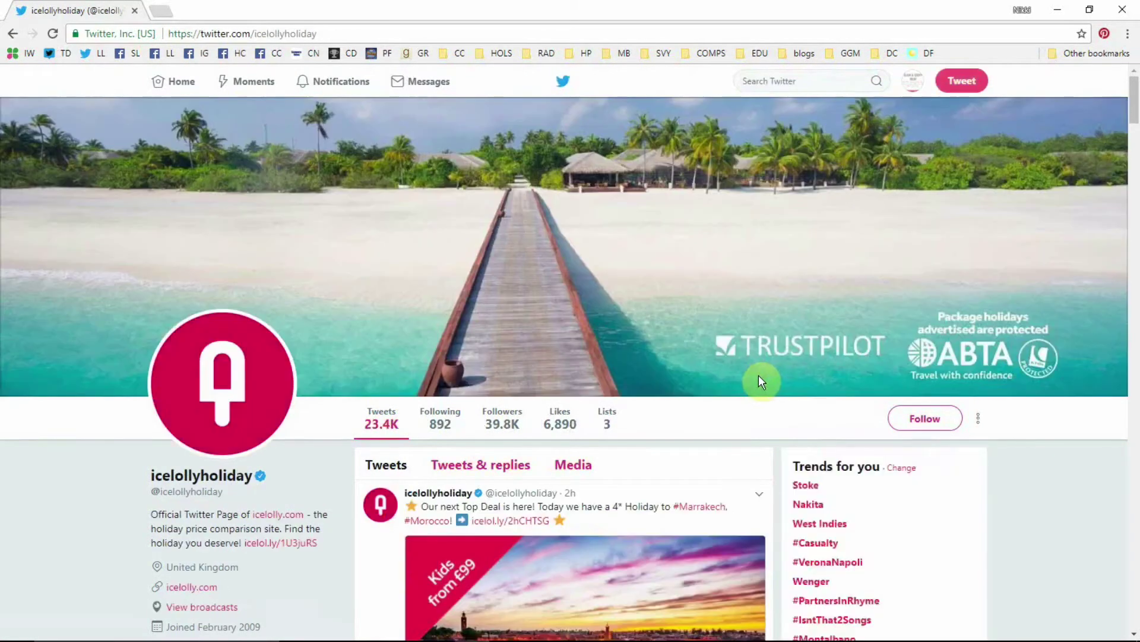
click(979, 419)
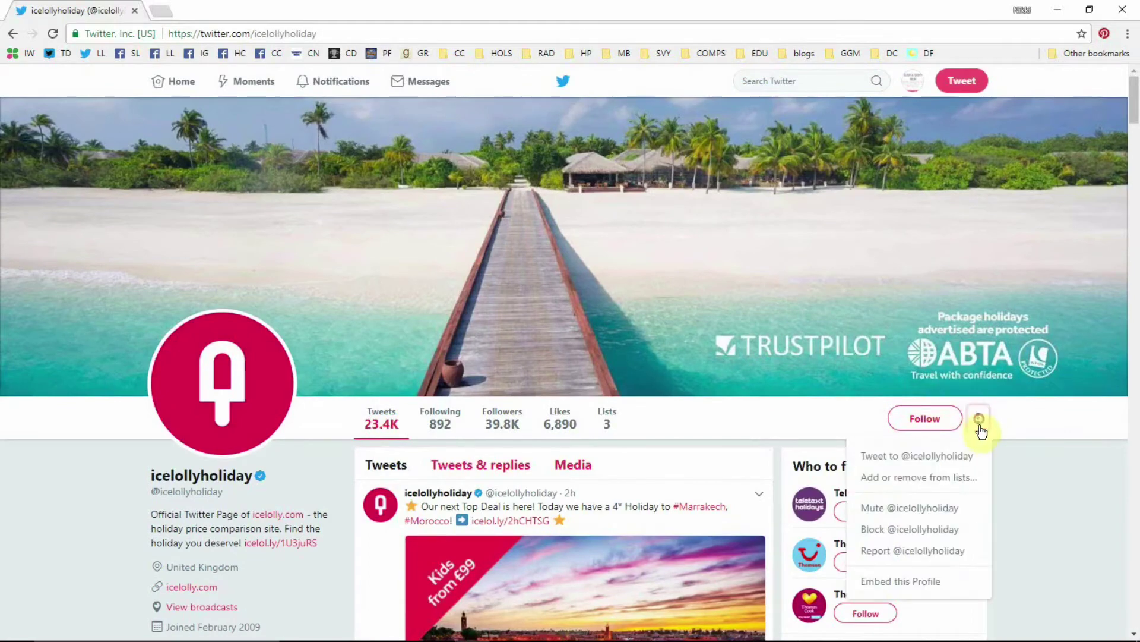
click(968, 478)
click(398, 201)
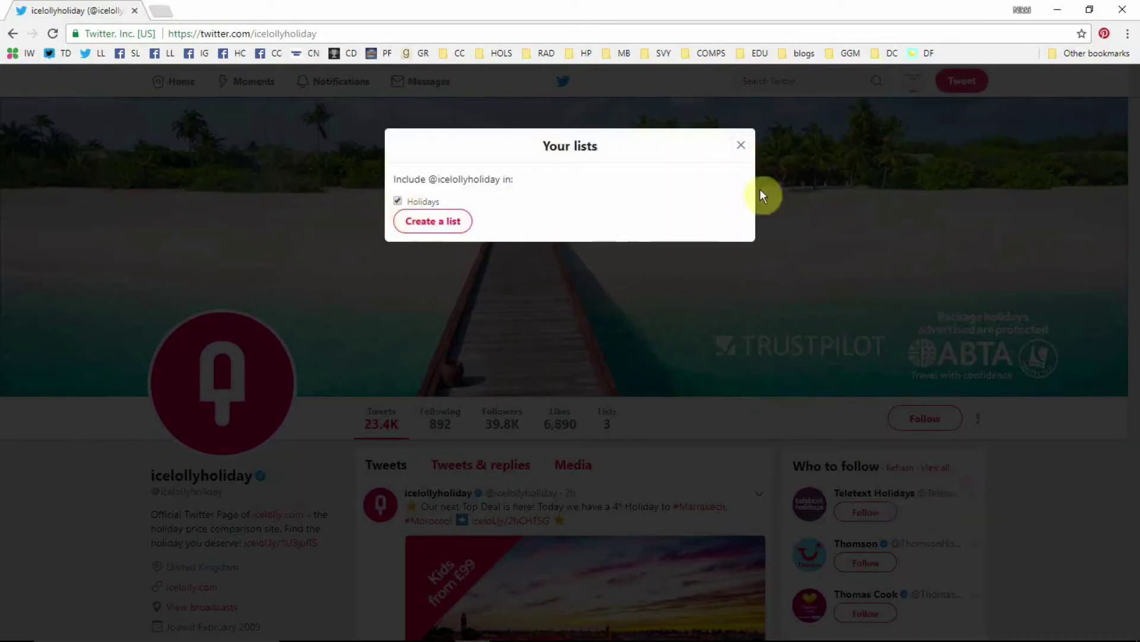
click(742, 149)
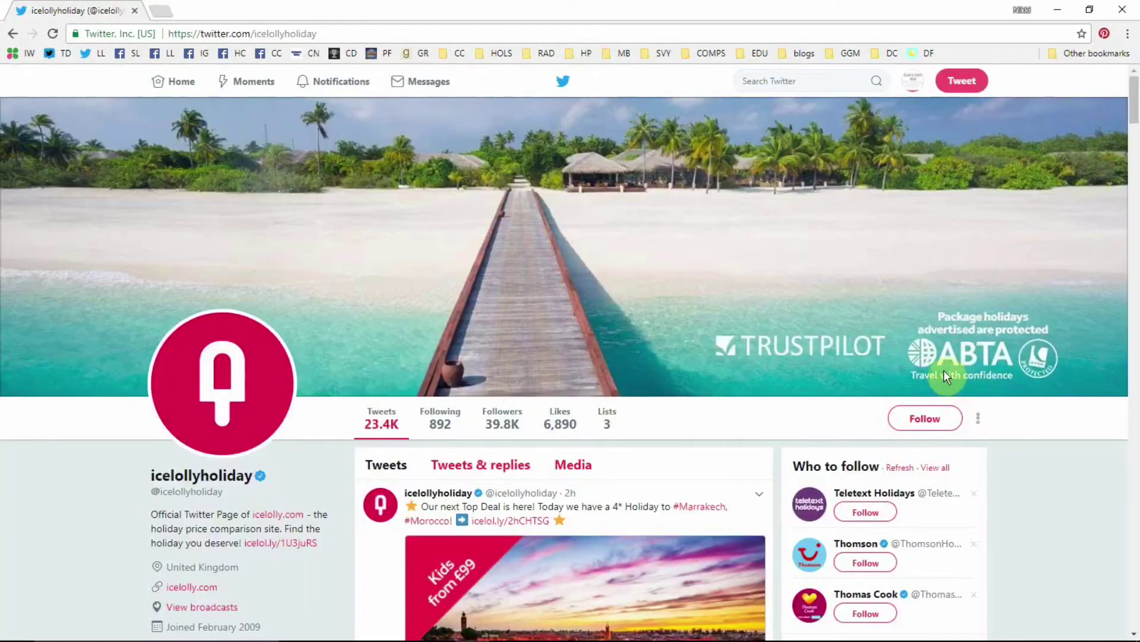
scroll(646, 397, down, 6)
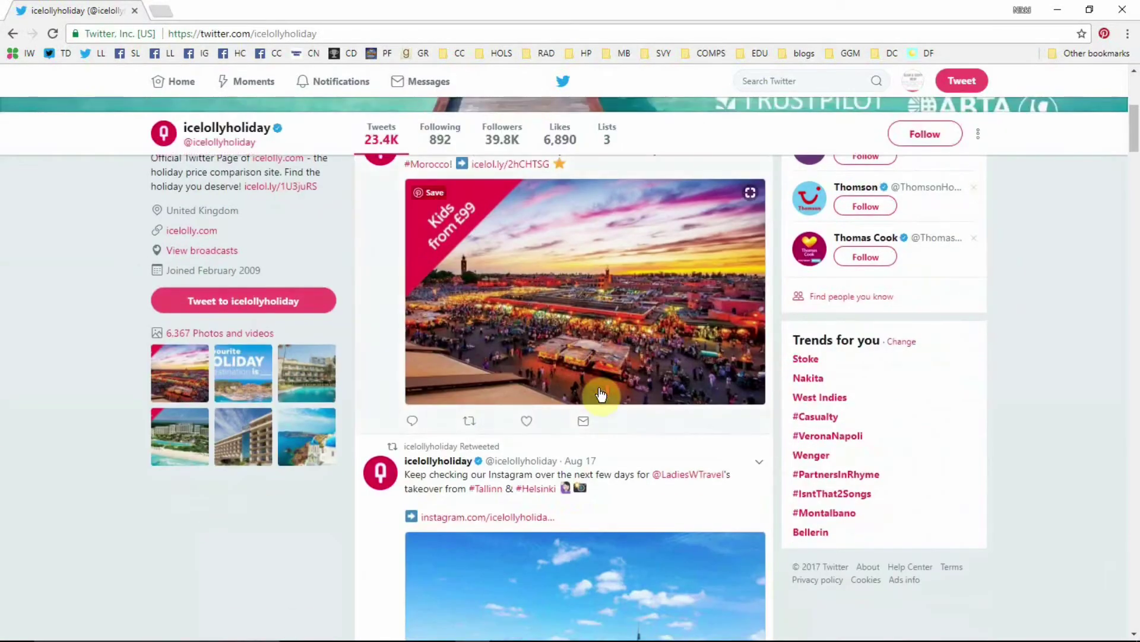
scroll(599, 388, up, 6)
- Reopen the Holidays list from the account's own Lists page
click(915, 87)
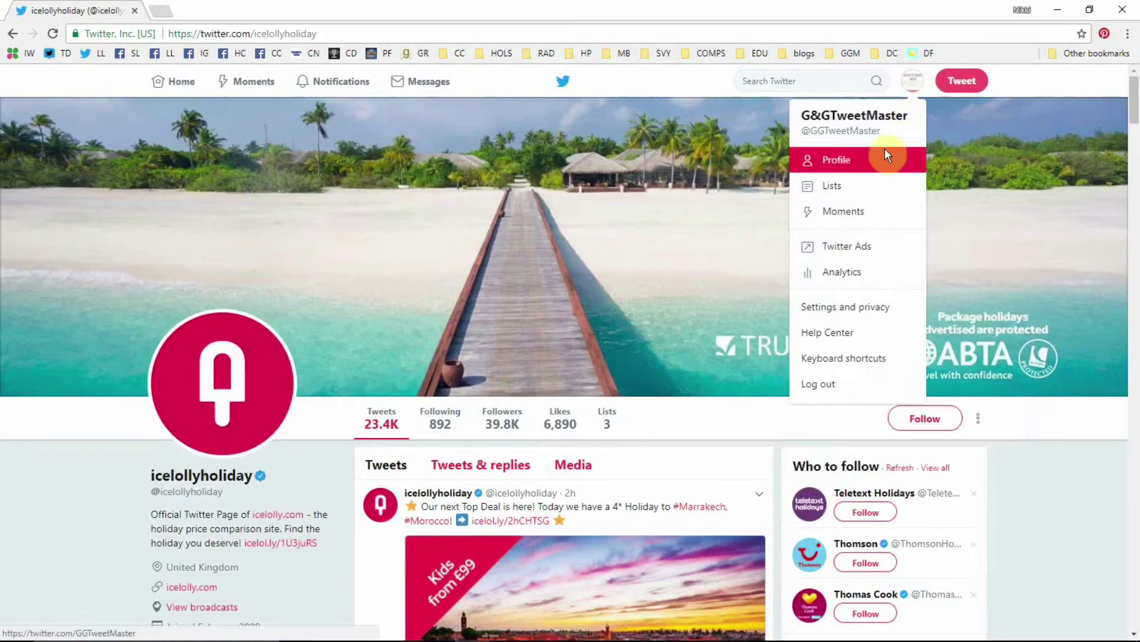
click(873, 186)
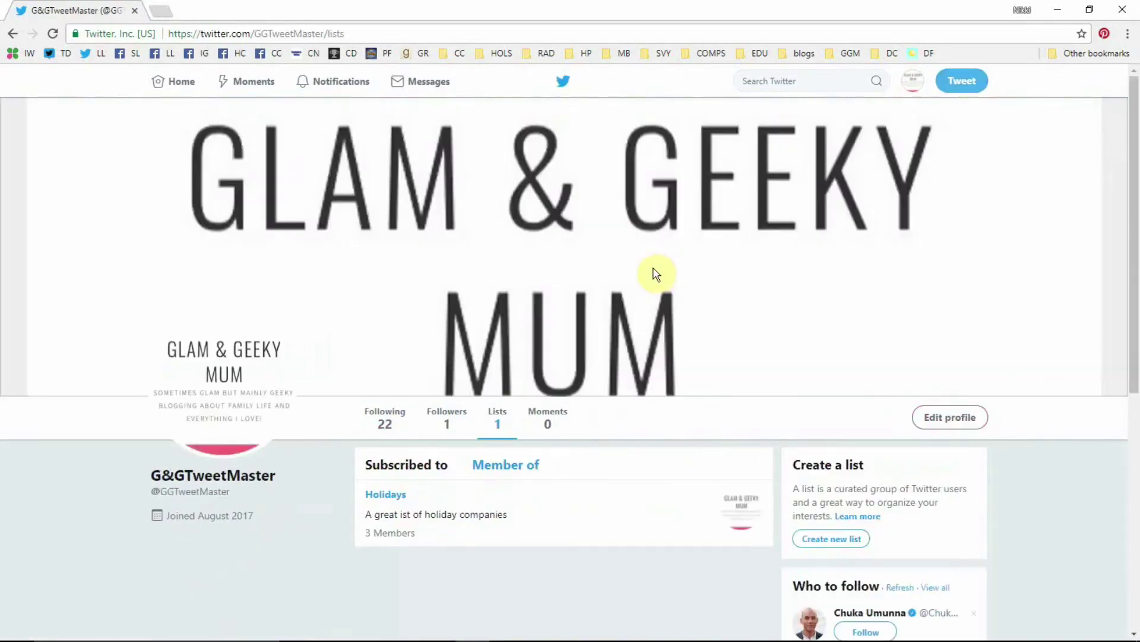
scroll(653, 276, down, 2)
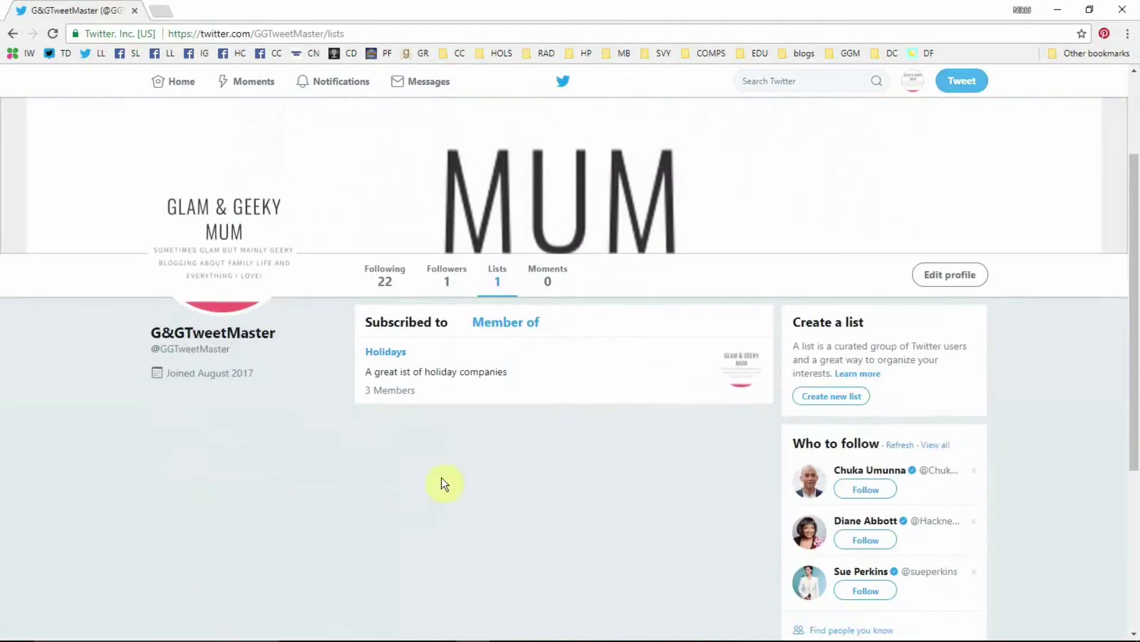
click(386, 353)
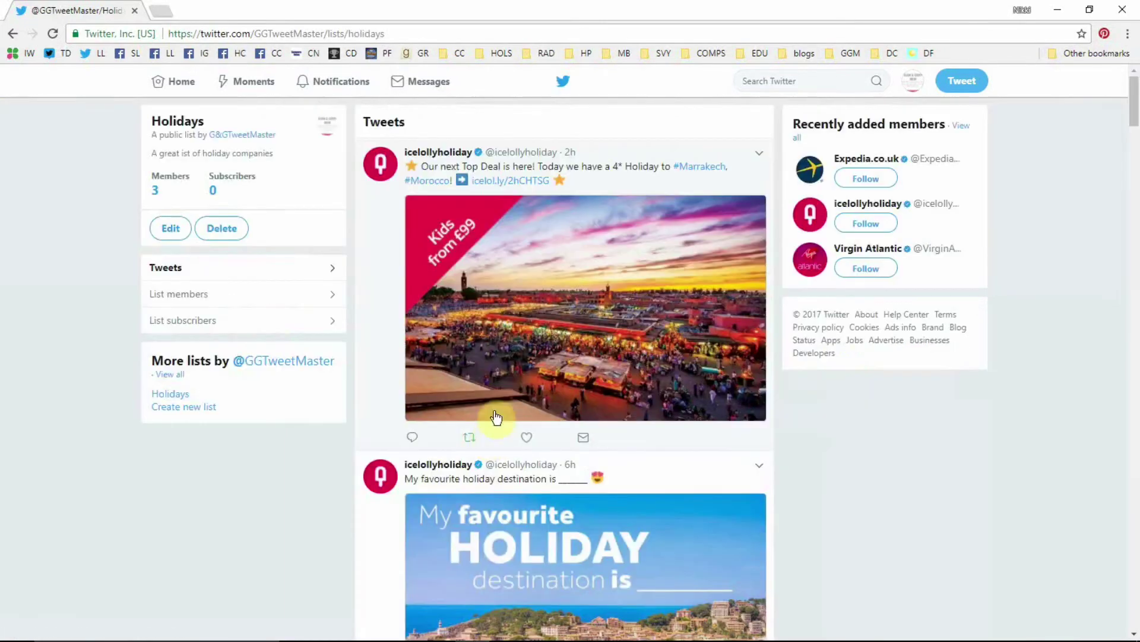
scroll(561, 326, down, 13)
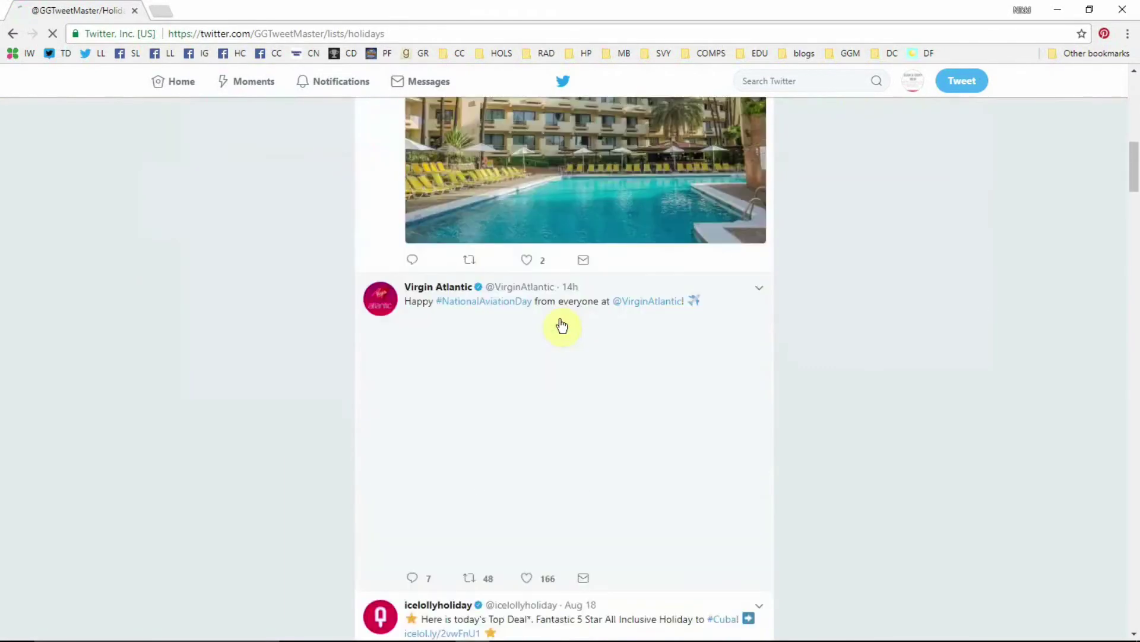
scroll(561, 324, up, 2)
scroll(562, 326, up, 11)
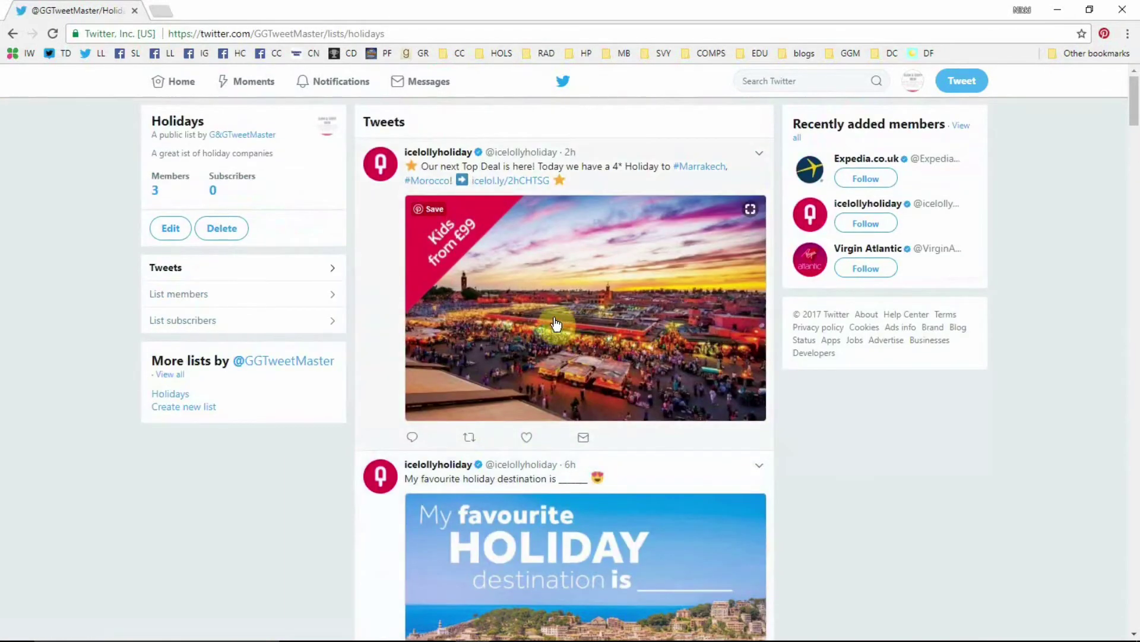
- Check the three Holidays members, then switch to the list's tweets timeline and scroll it
click(202, 295)
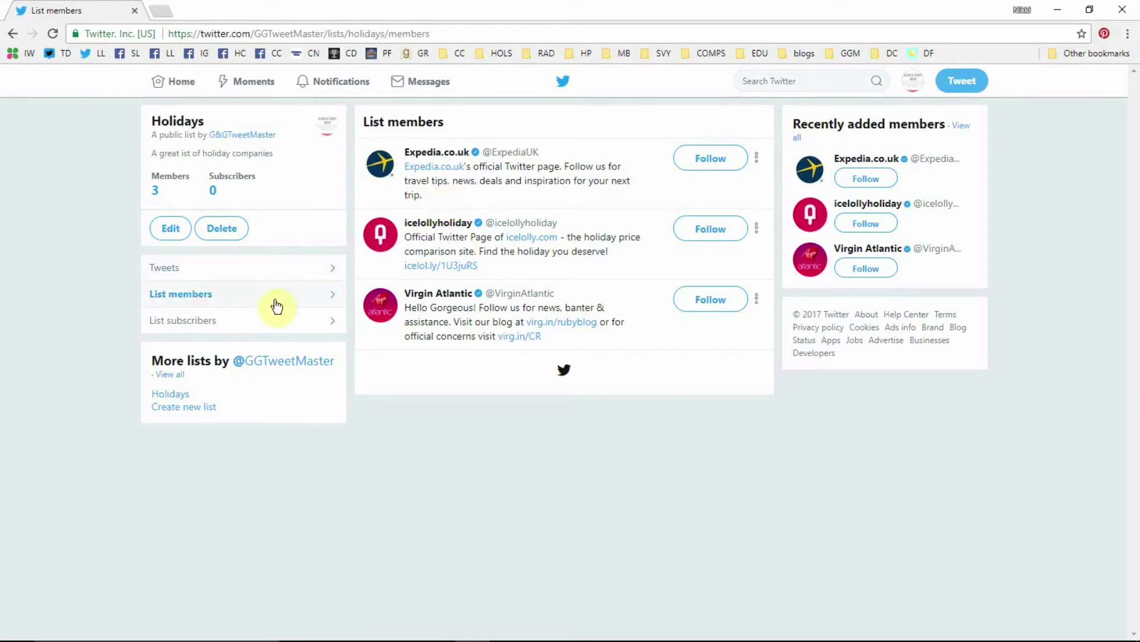
click(260, 275)
scroll(591, 194, down, 20)
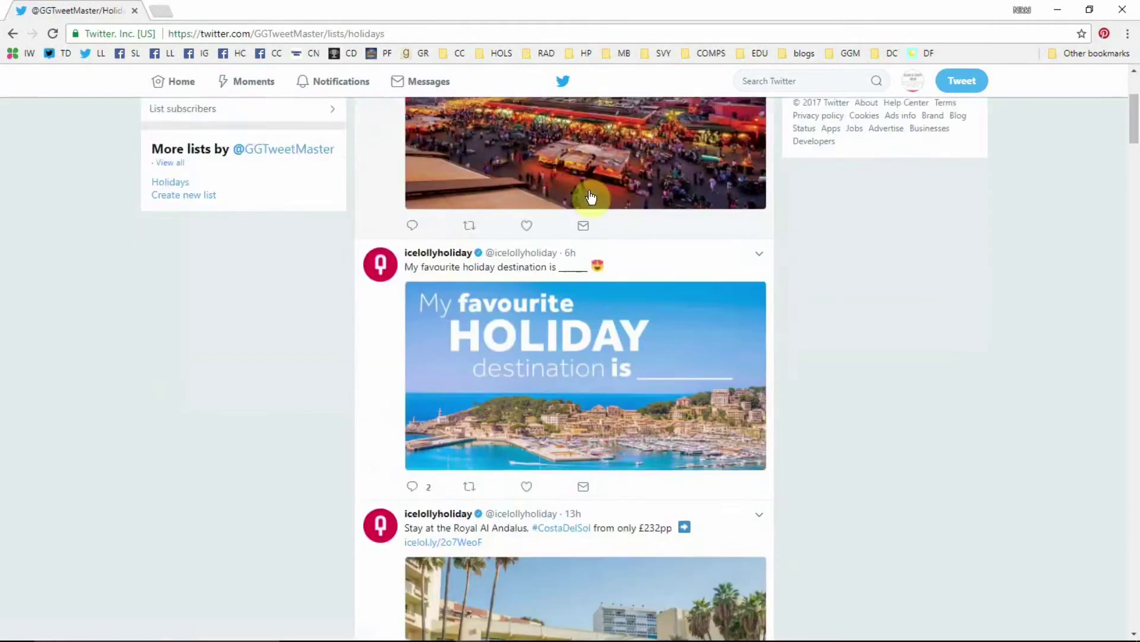
scroll(591, 194, up, 15)
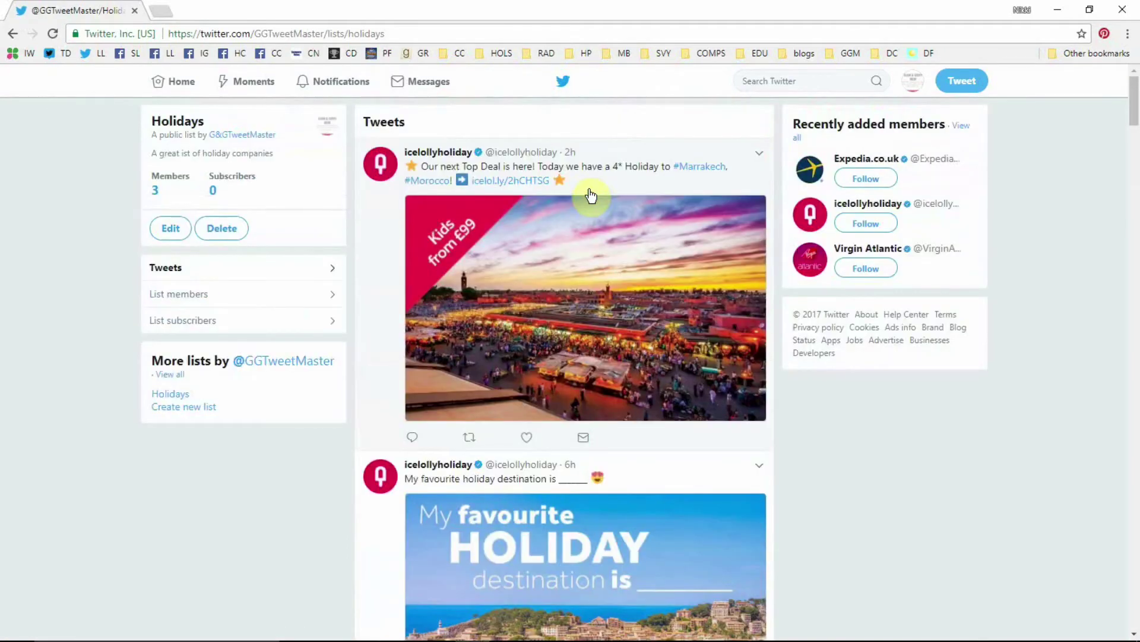
scroll(591, 194, down, 6)
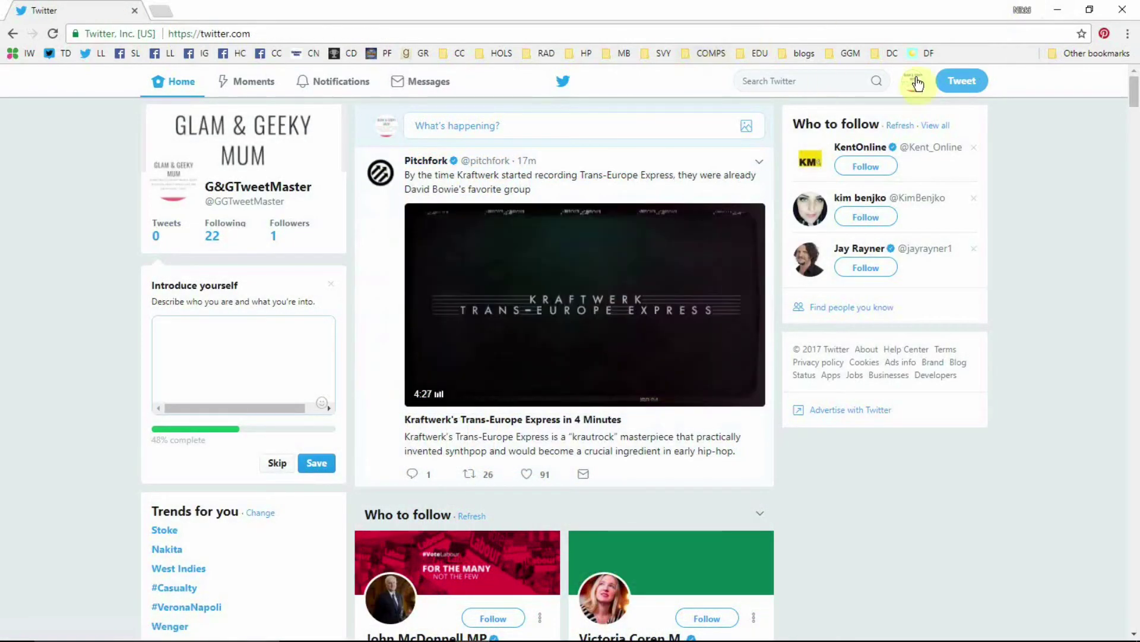
click(790, 80)
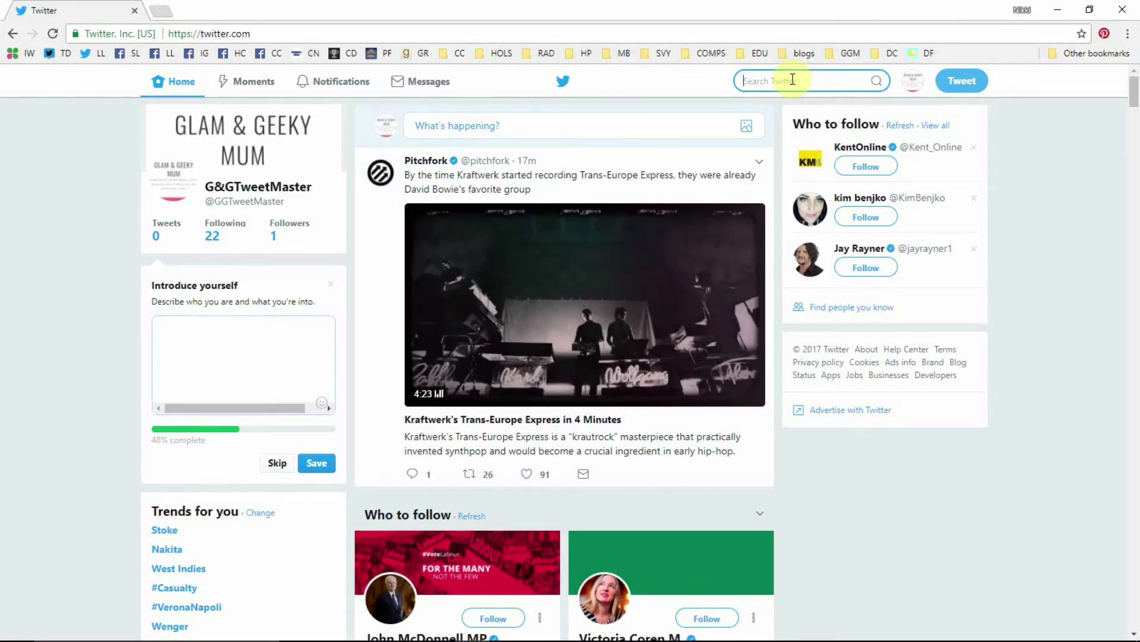
text(@di)
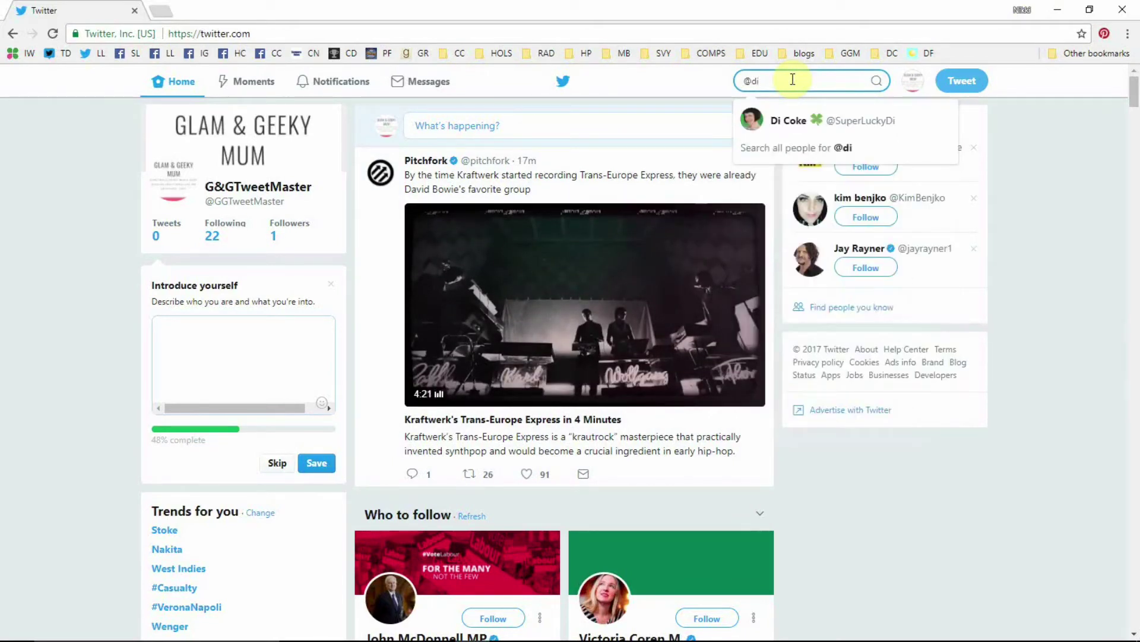
click(860, 255)
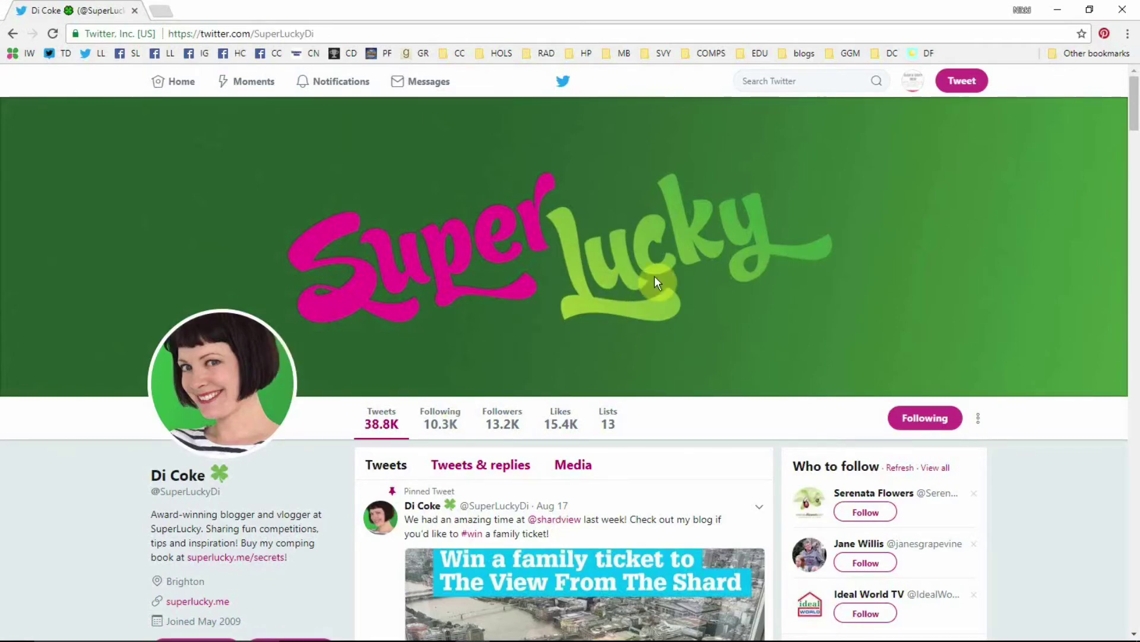
scroll(655, 275, down, 1)
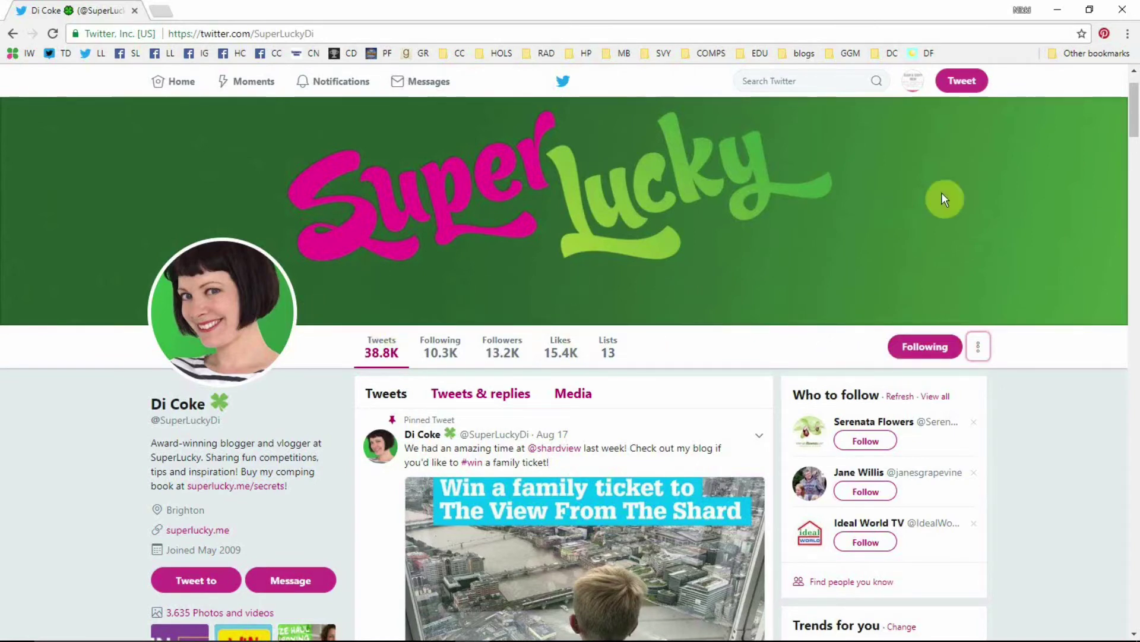
- Browse the blogger's lists, open the 61-member Kids list and subscribe to it
click(610, 356)
scroll(597, 211, down, 3)
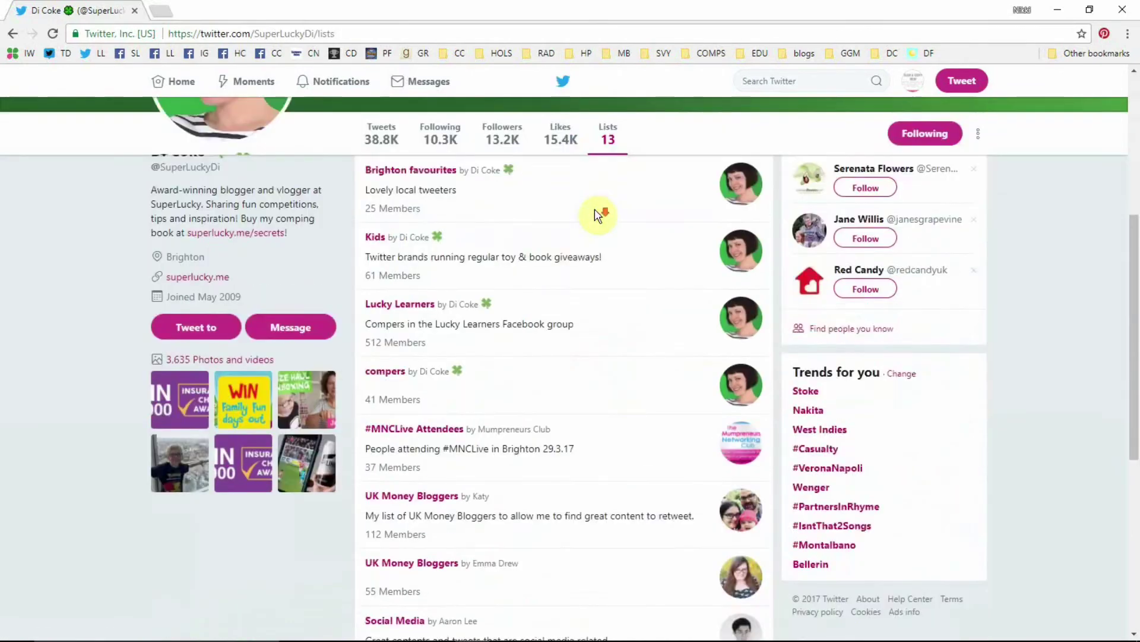
scroll(605, 309, down, 5)
scroll(605, 312, up, 10)
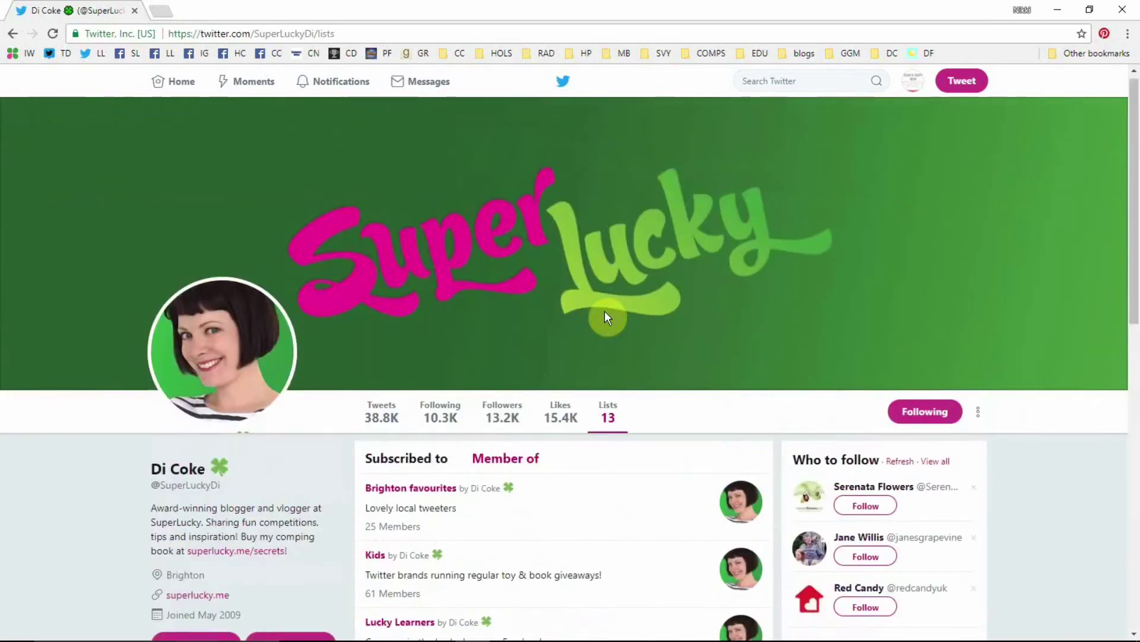
scroll(605, 311, down, 7)
scroll(610, 318, up, 2)
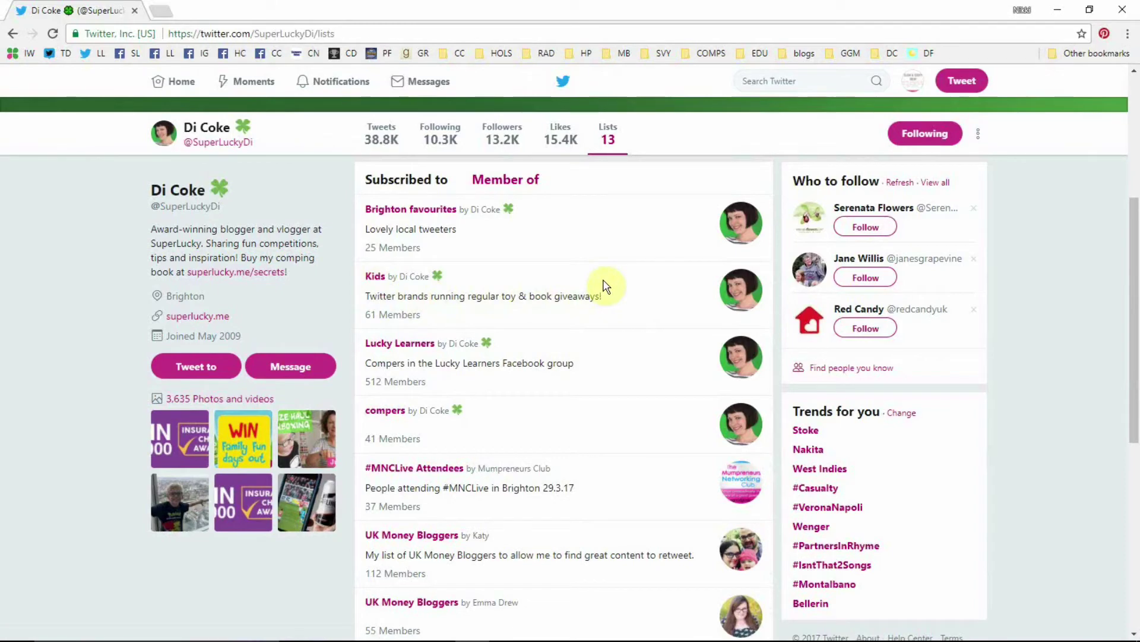
click(370, 281)
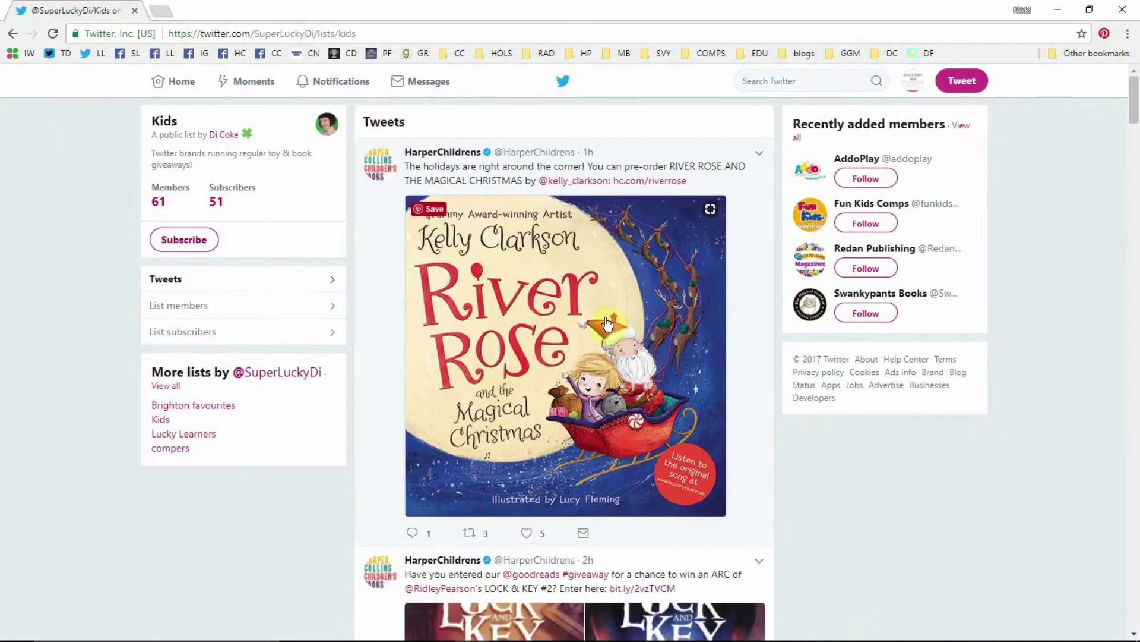
scroll(589, 309, down, 15)
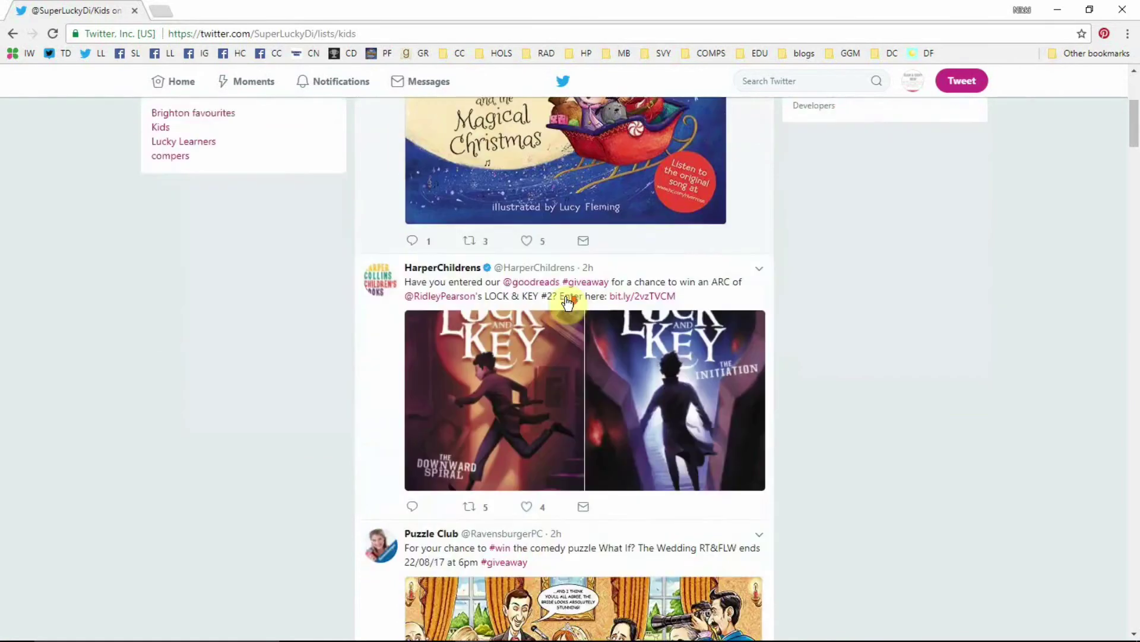
scroll(568, 303, up, 15)
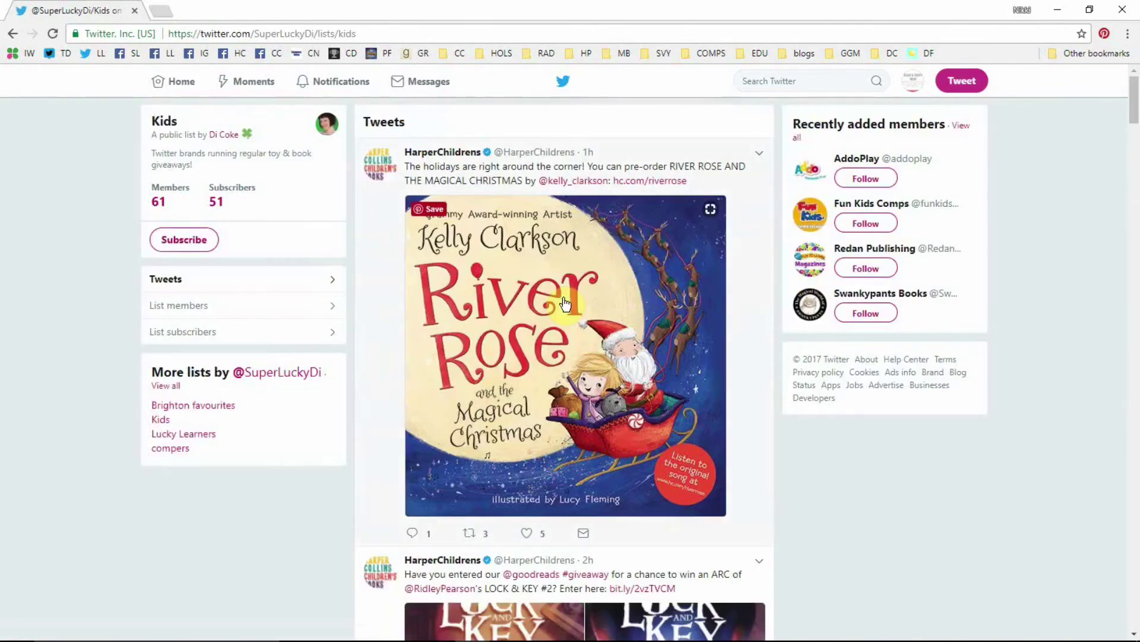
click(184, 250)
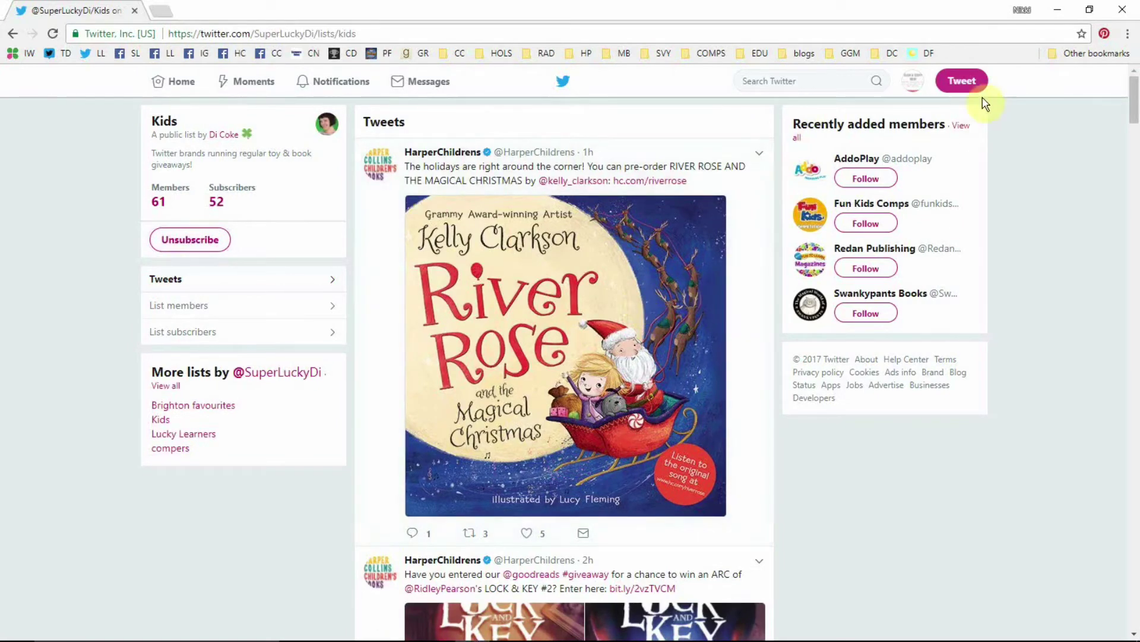
- View own Lists page, now showing both Holidays and Kids
click(909, 88)
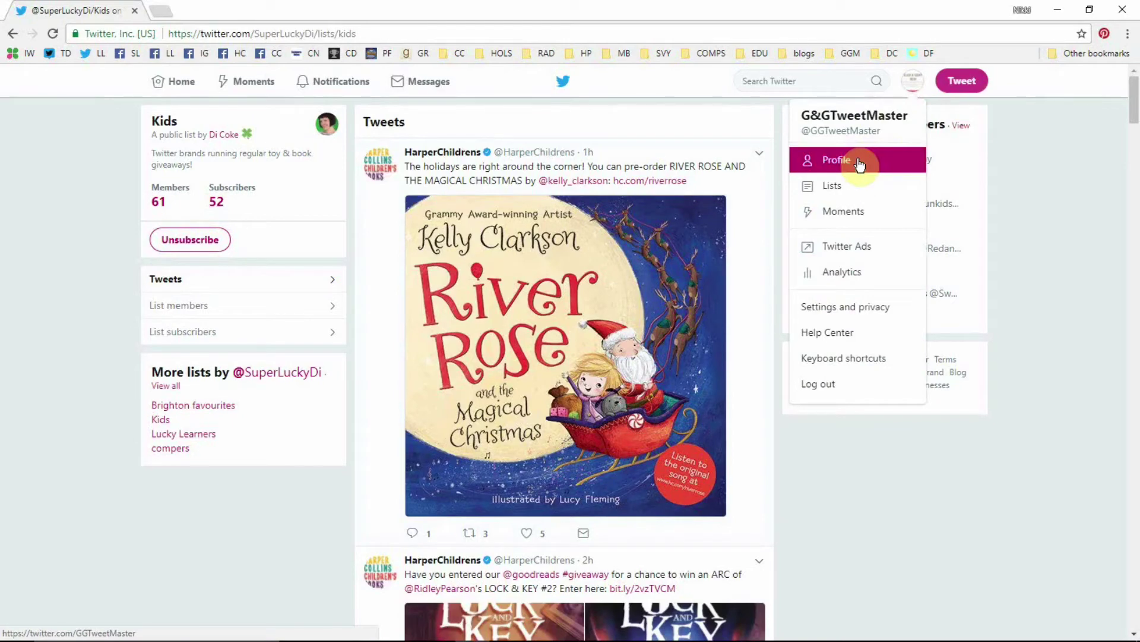
click(859, 164)
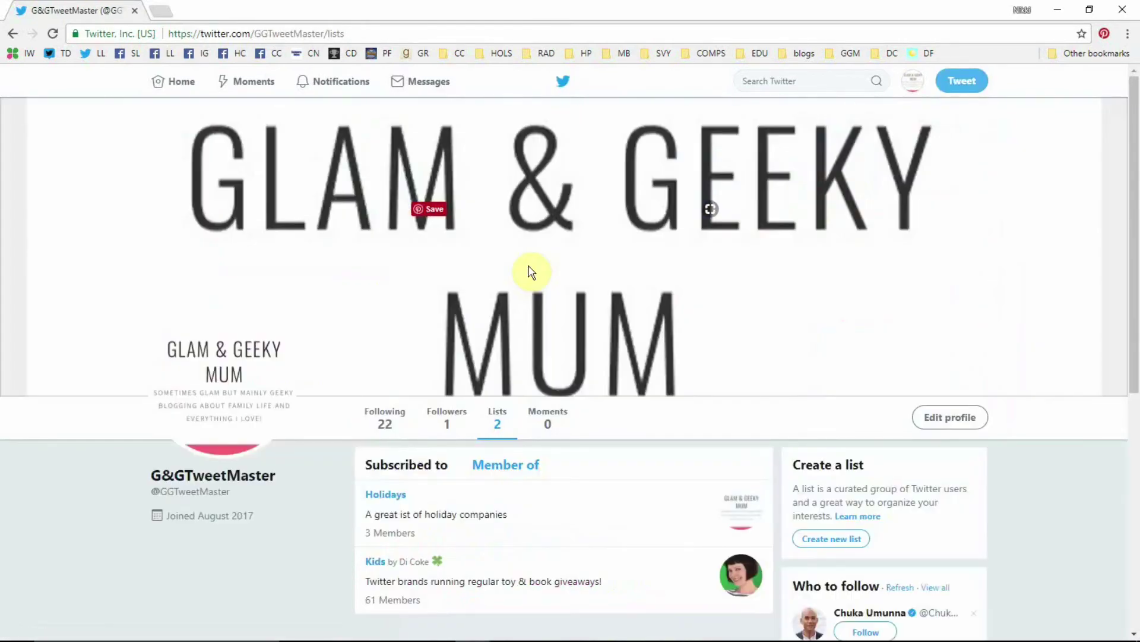
scroll(530, 270, down, 3)
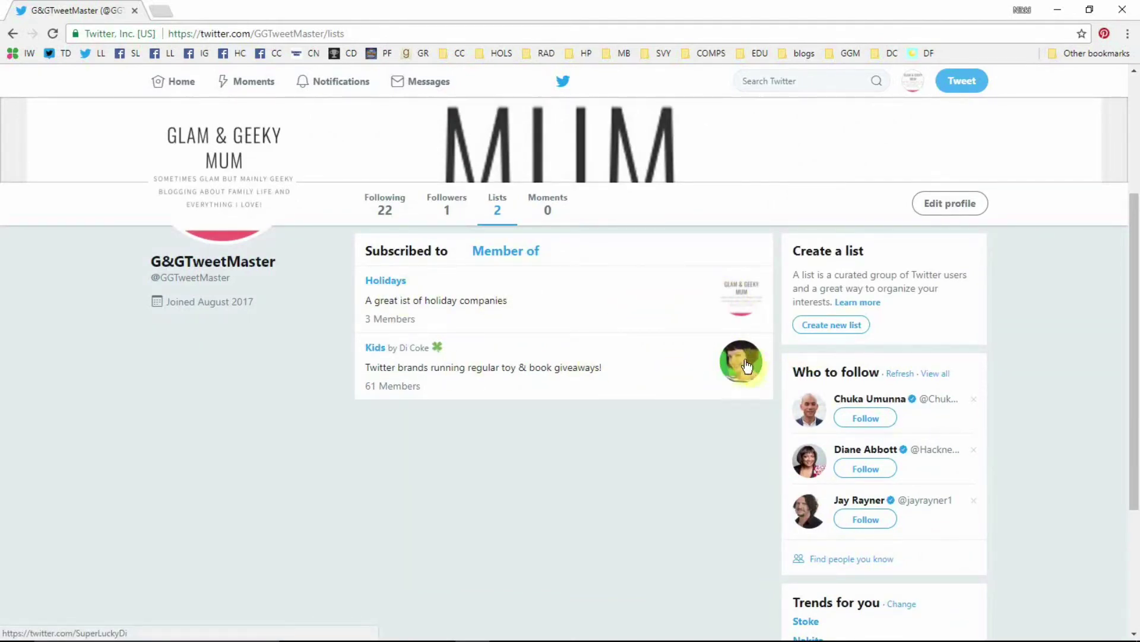
- Scroll through the subscribed Kids list's tweets, then go back to the home timeline
click(375, 350)
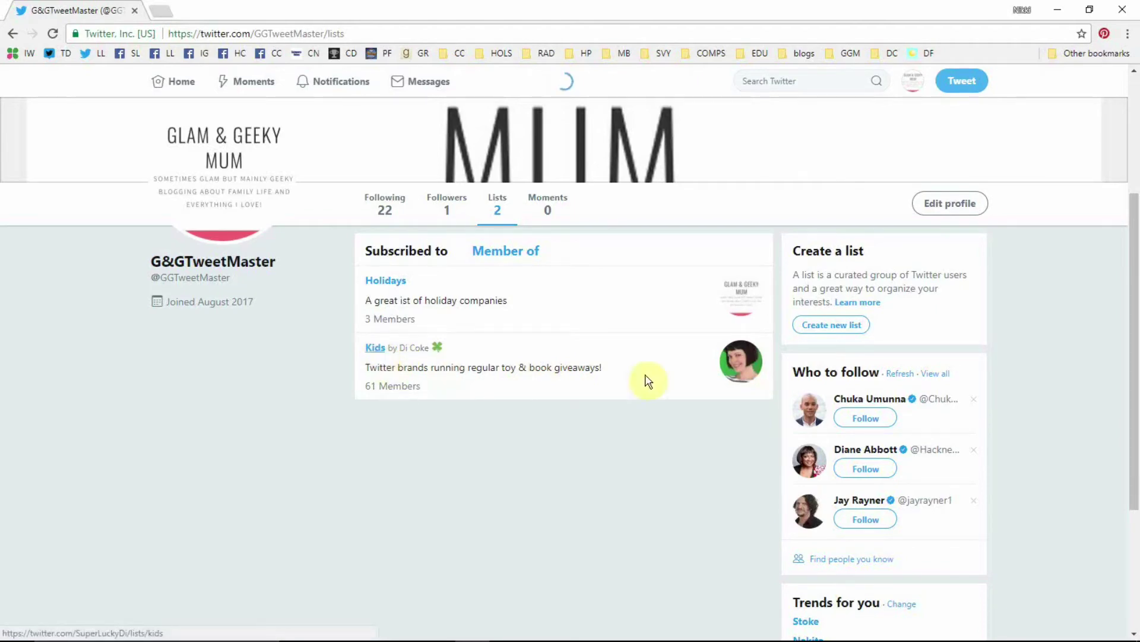
scroll(636, 274, down, 12)
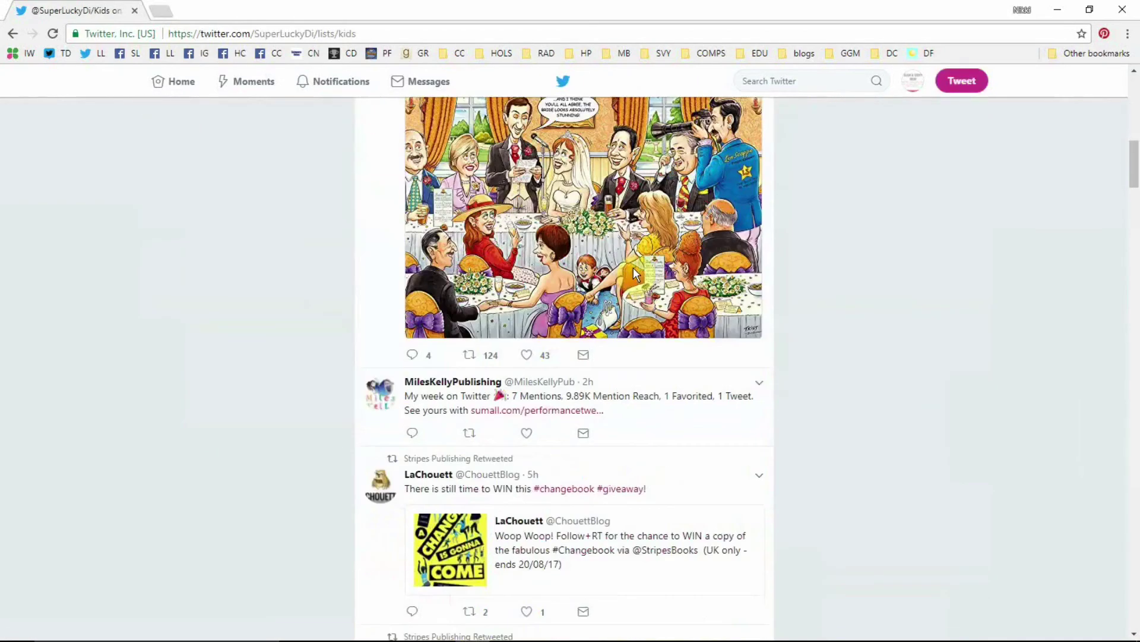
scroll(635, 273, down, 15)
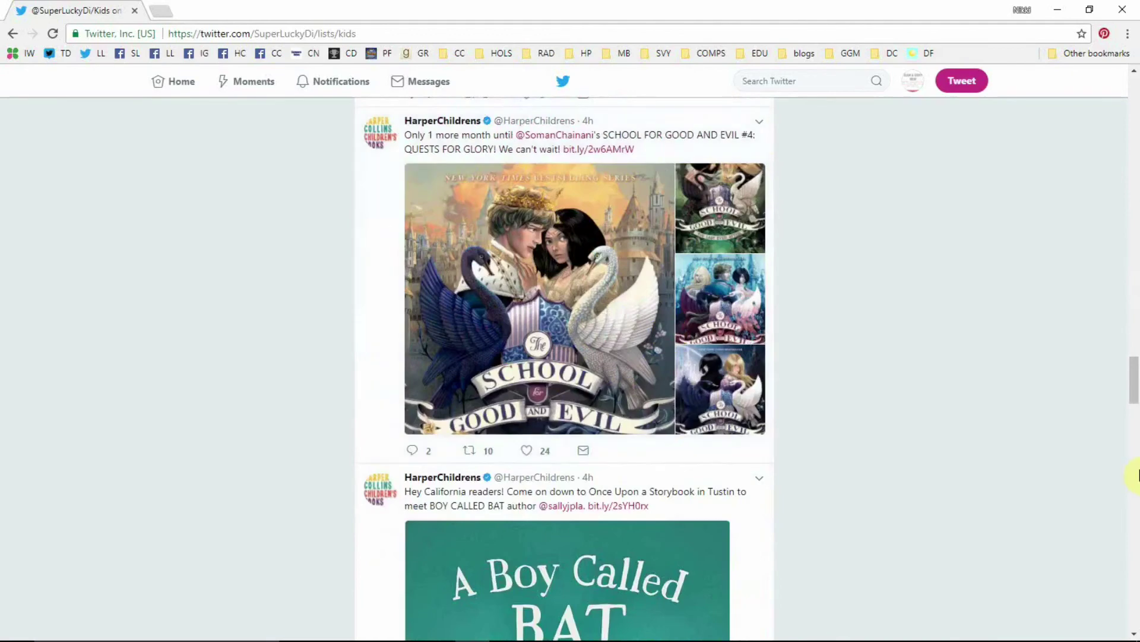
scroll(654, 402, down, 15)
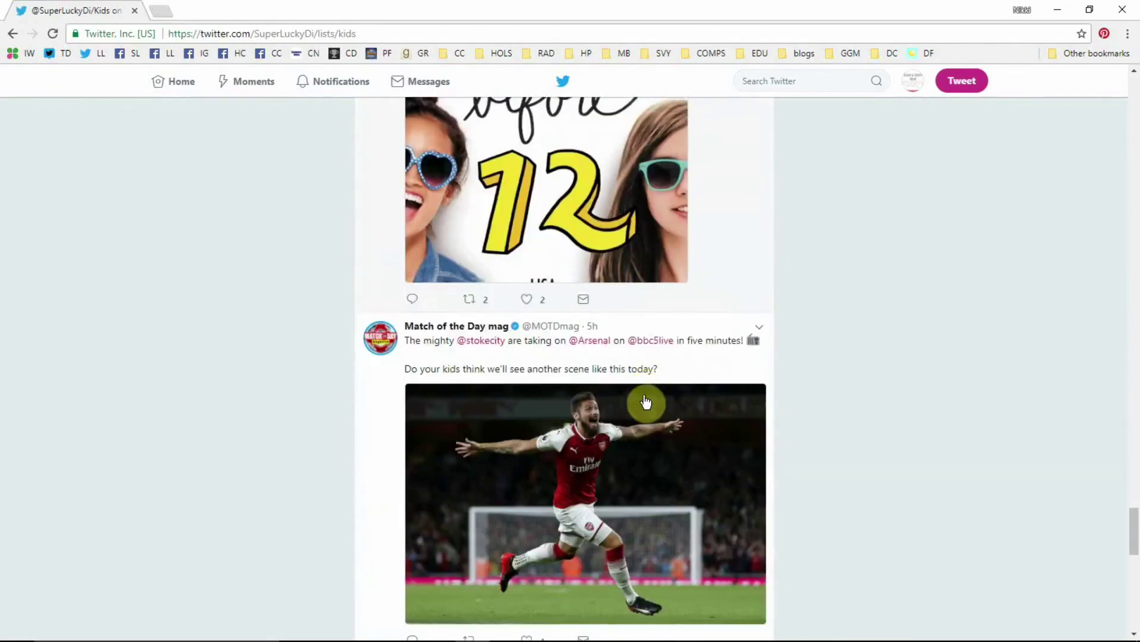
drag(1134, 523, 1136, 101)
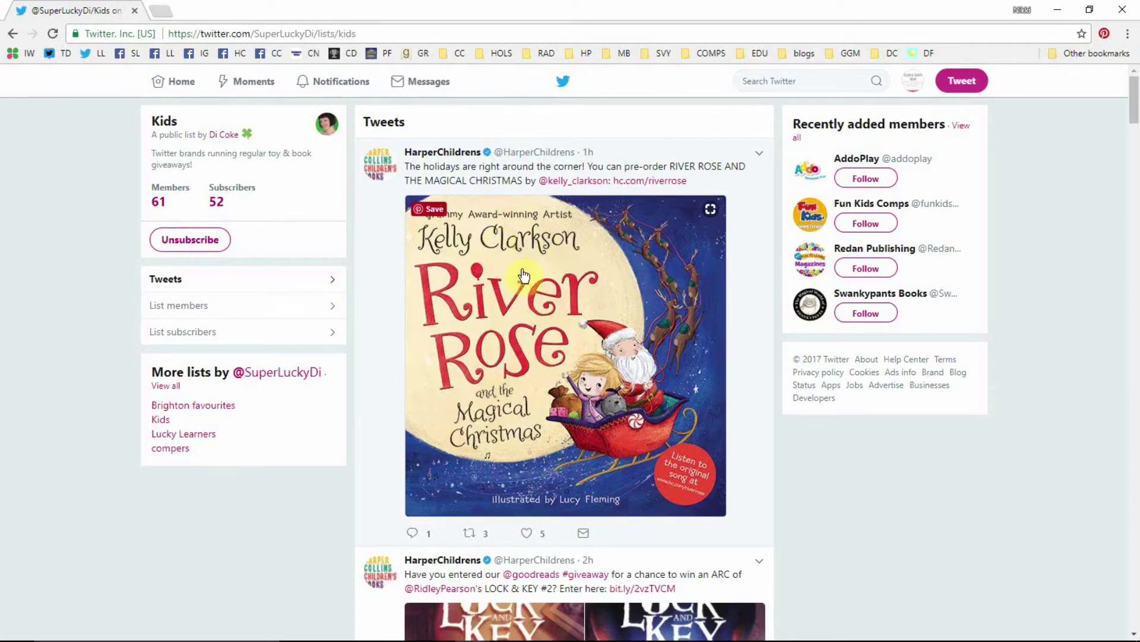
click(158, 79)
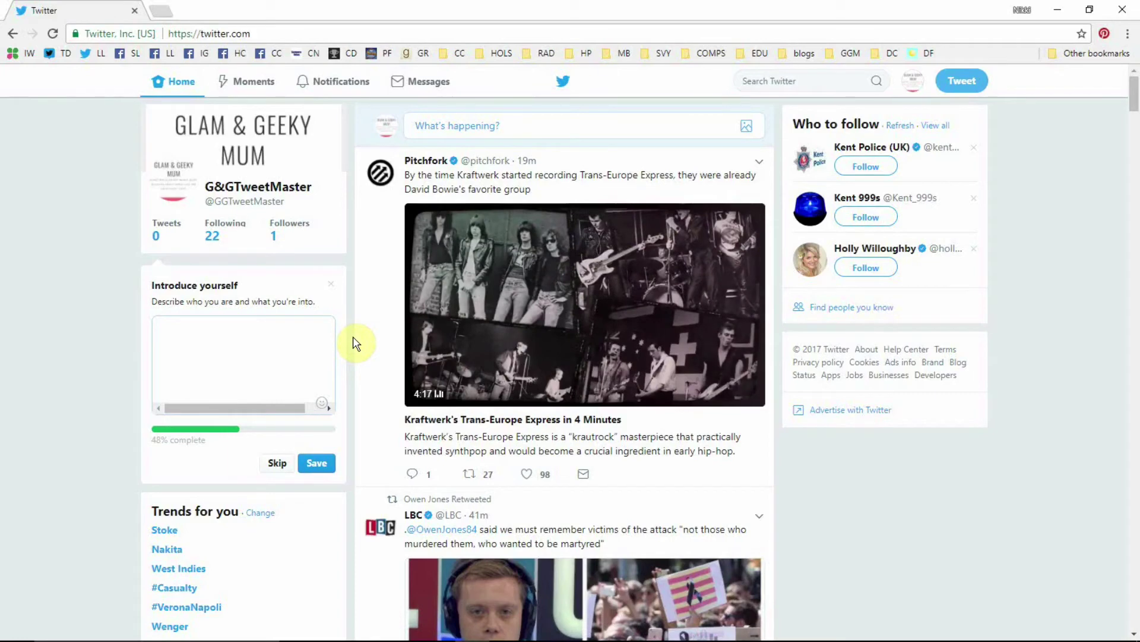
- Search Twitter for the mum blogger's account handle
click(794, 72)
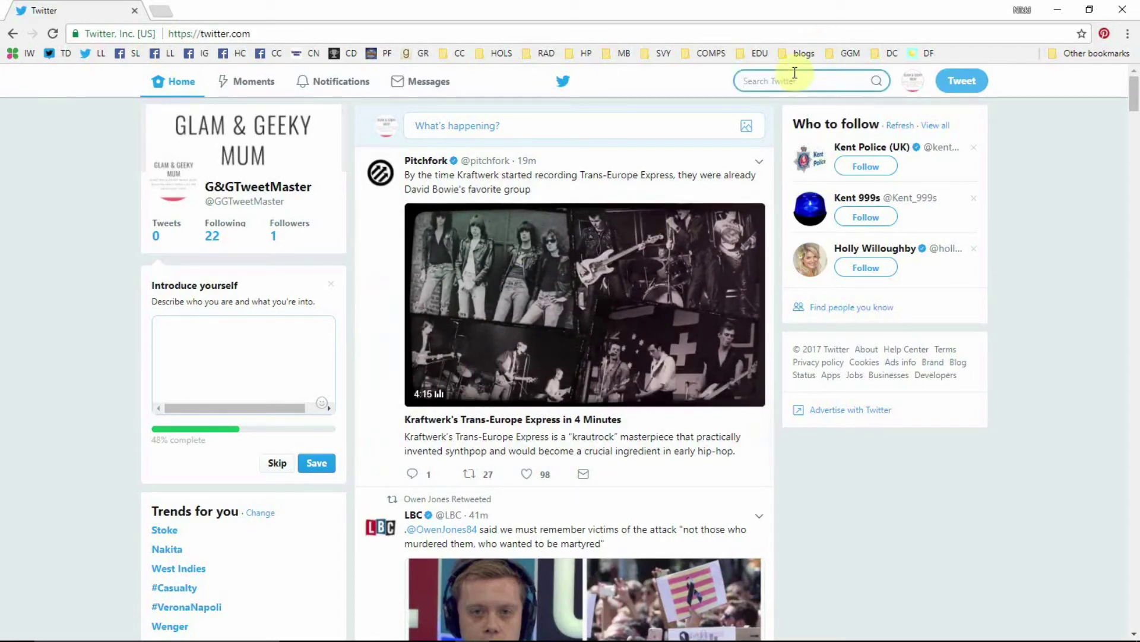
text(@glamg)
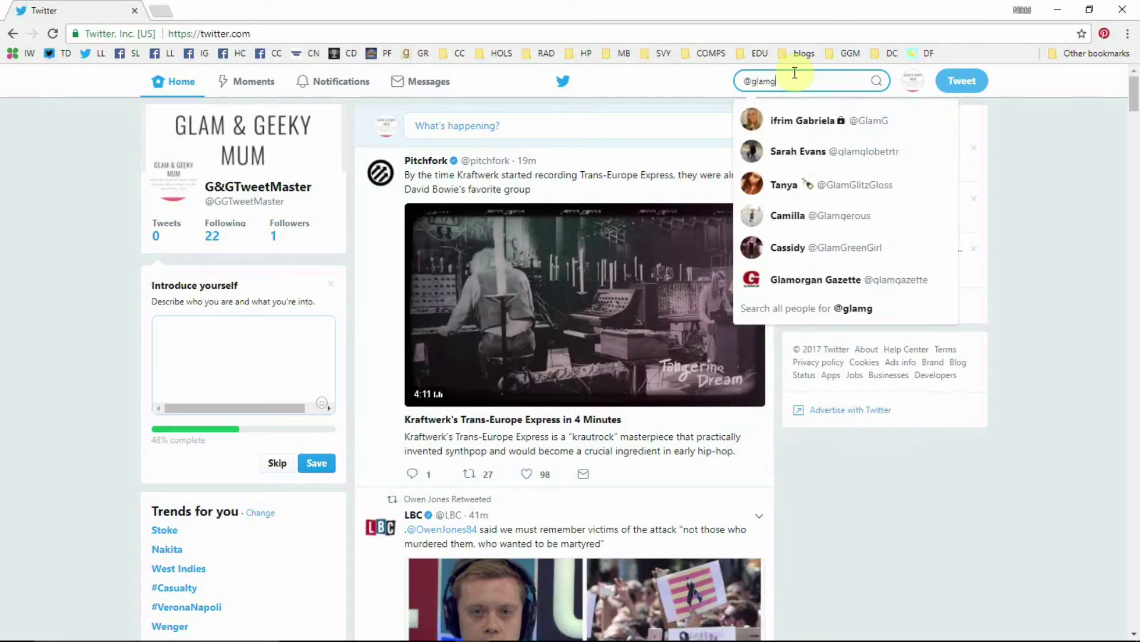
key(BackSpace)
text(and)
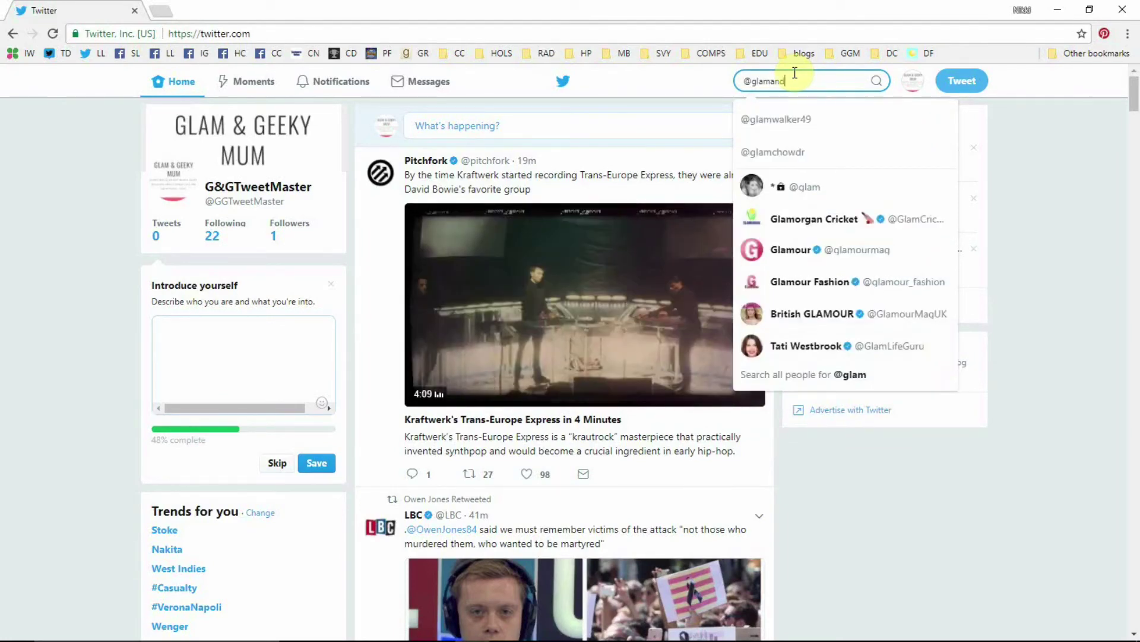
text(geek)
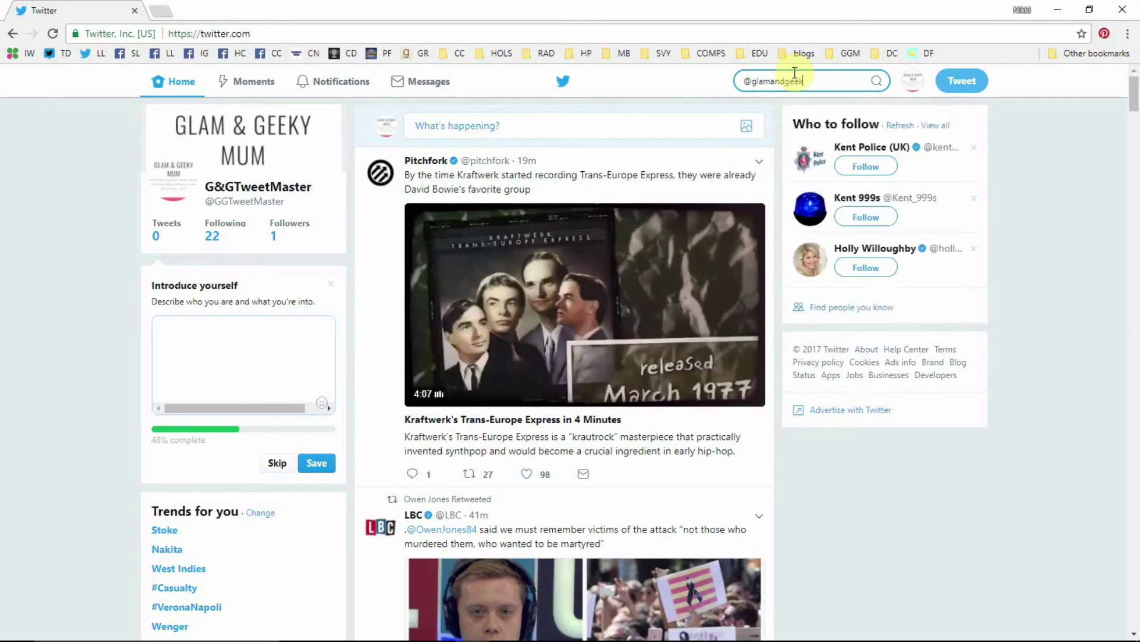
text(y)
key(Return)
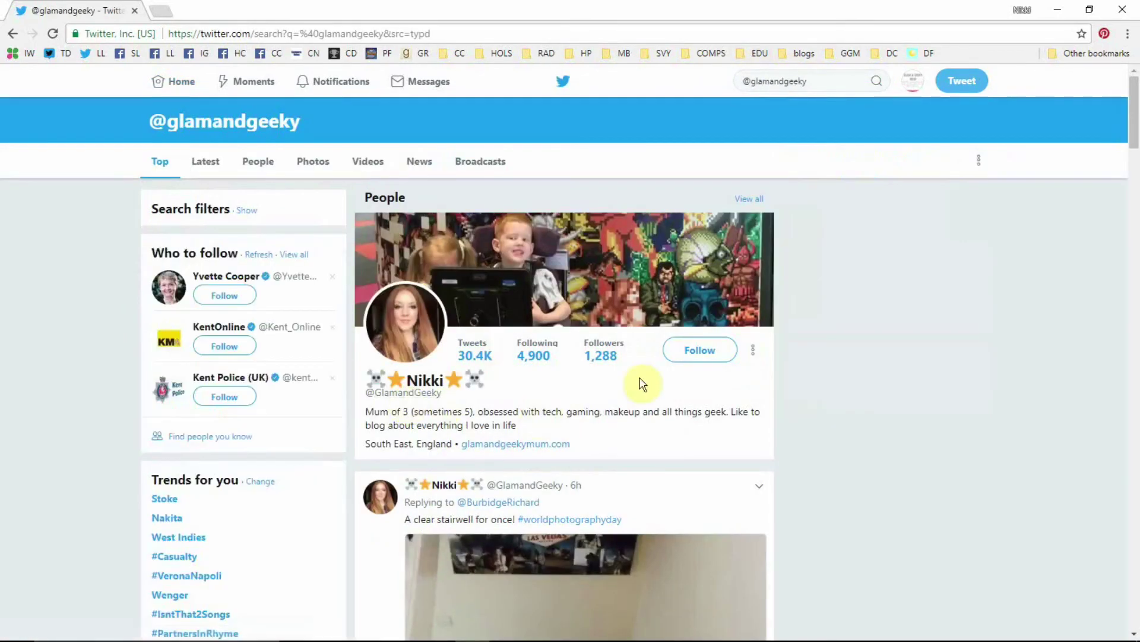
- Open the blogger's profile from the People results and view her 11 lists
click(408, 386)
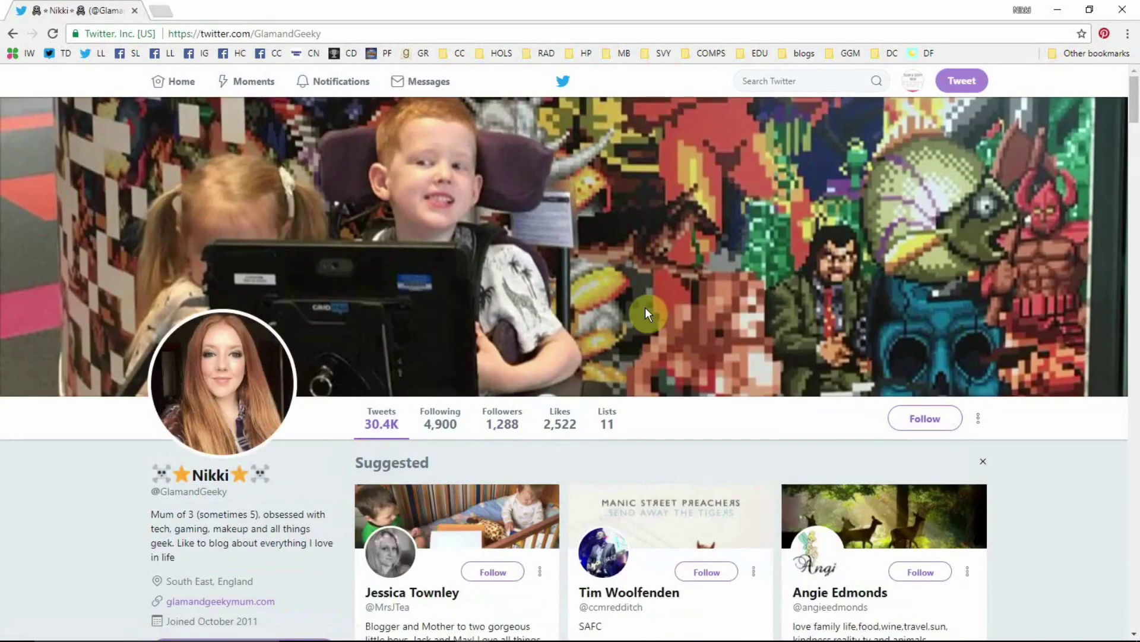
scroll(645, 308, down, 5)
scroll(688, 299, up, 5)
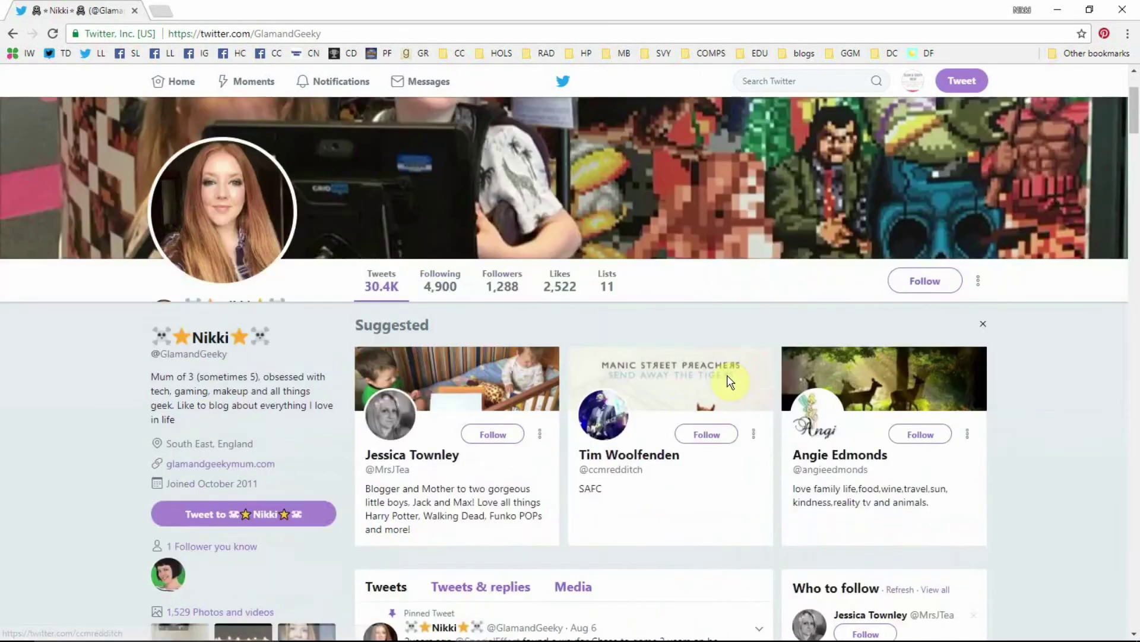
scroll(670, 344, down, 1)
click(597, 354)
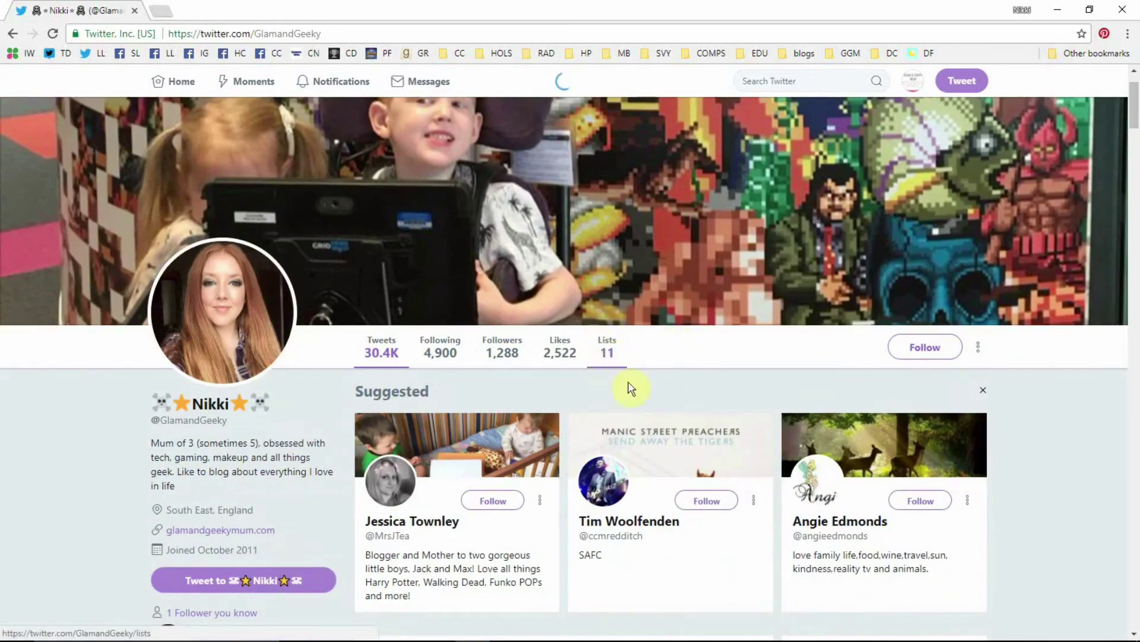
scroll(729, 226, down, 6)
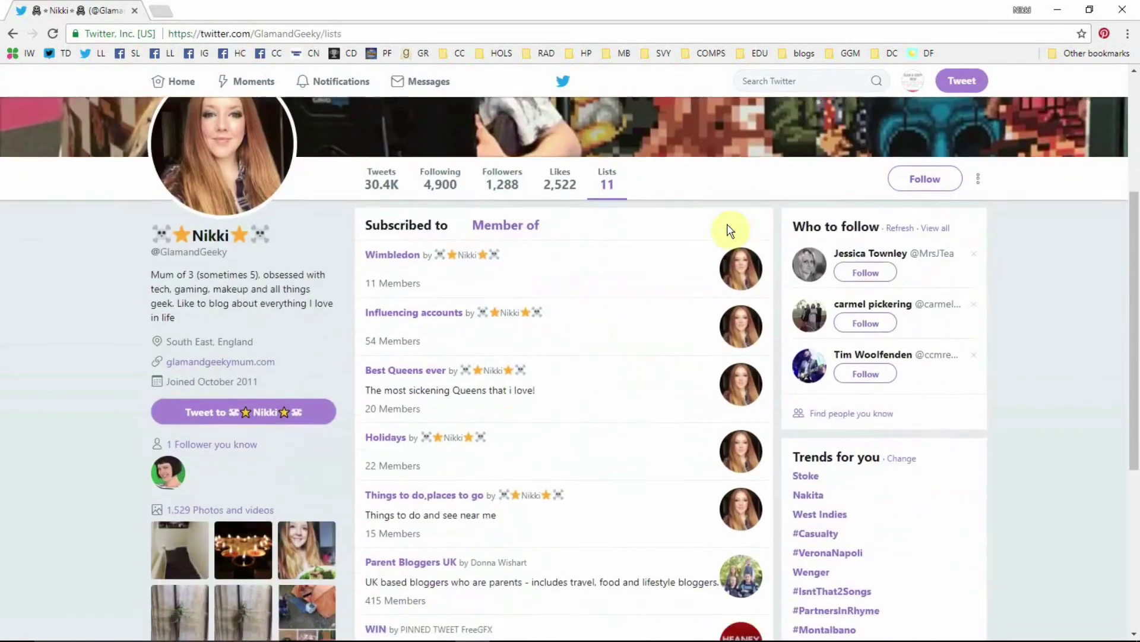
scroll(726, 230, up, 3)
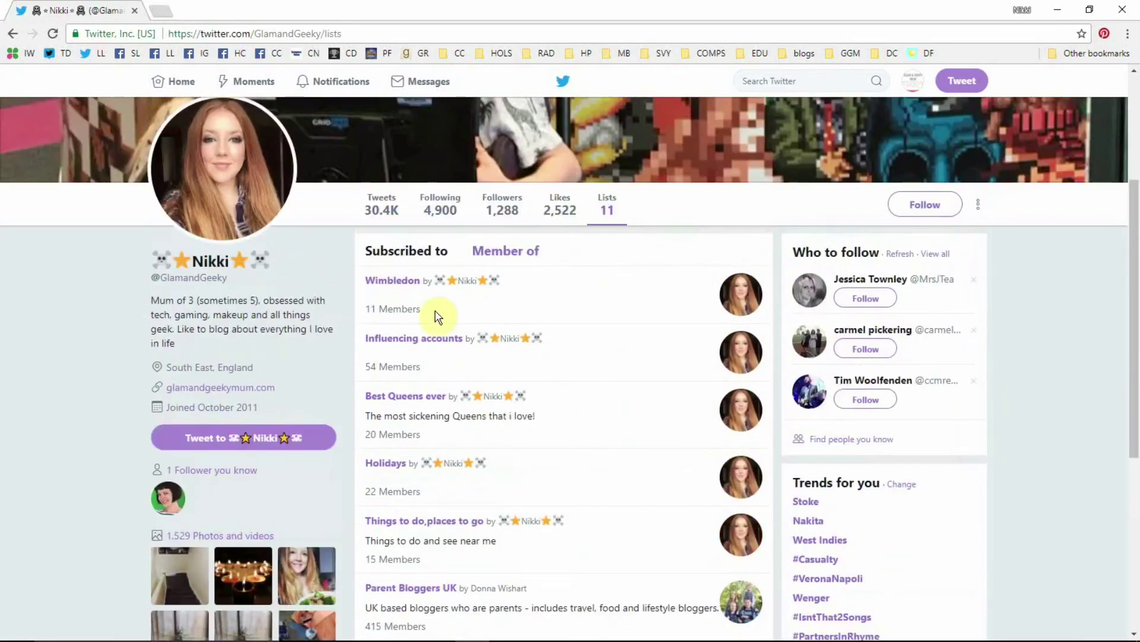
- Open the blogger's Wimbledon list and scroll through its tweets
click(387, 288)
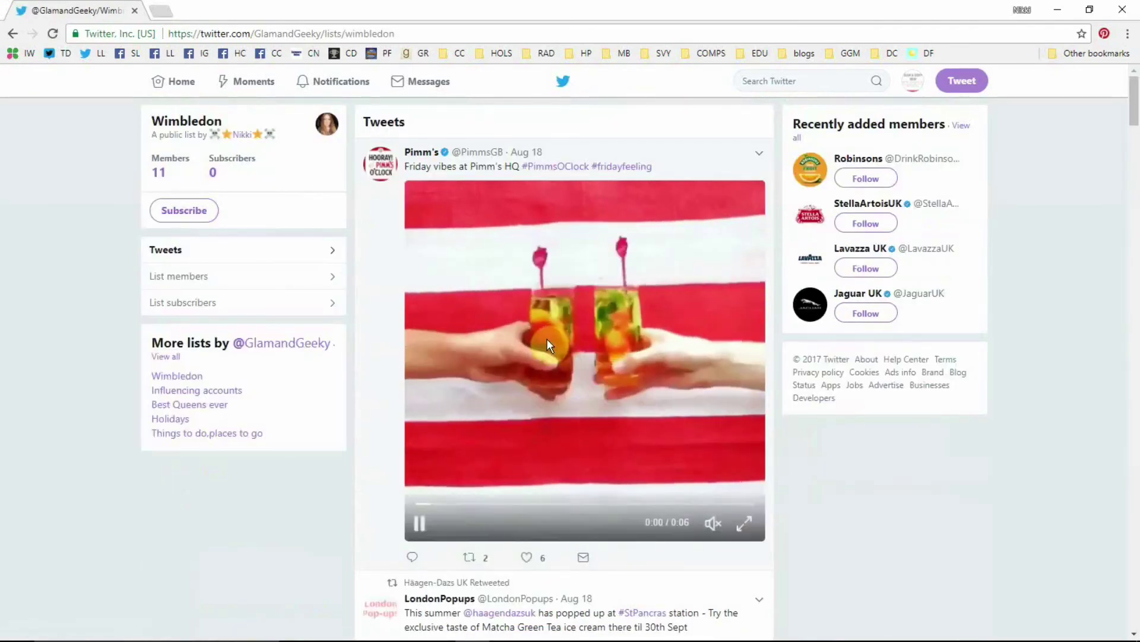
scroll(547, 336, down, 1)
scroll(547, 339, down, 10)
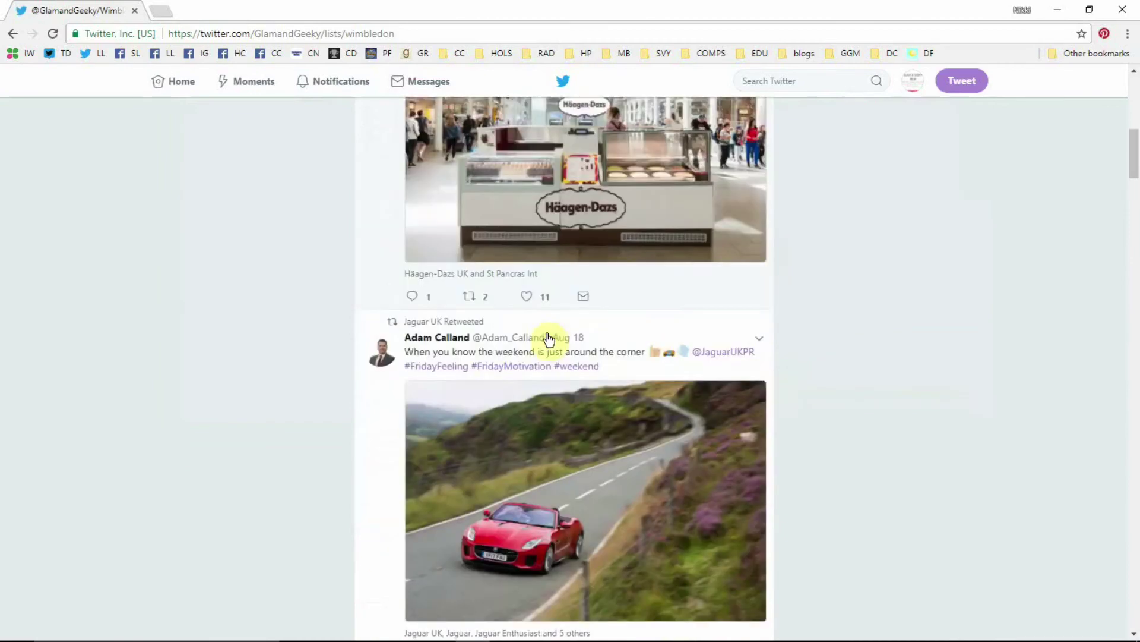
scroll(547, 339, up, 10)
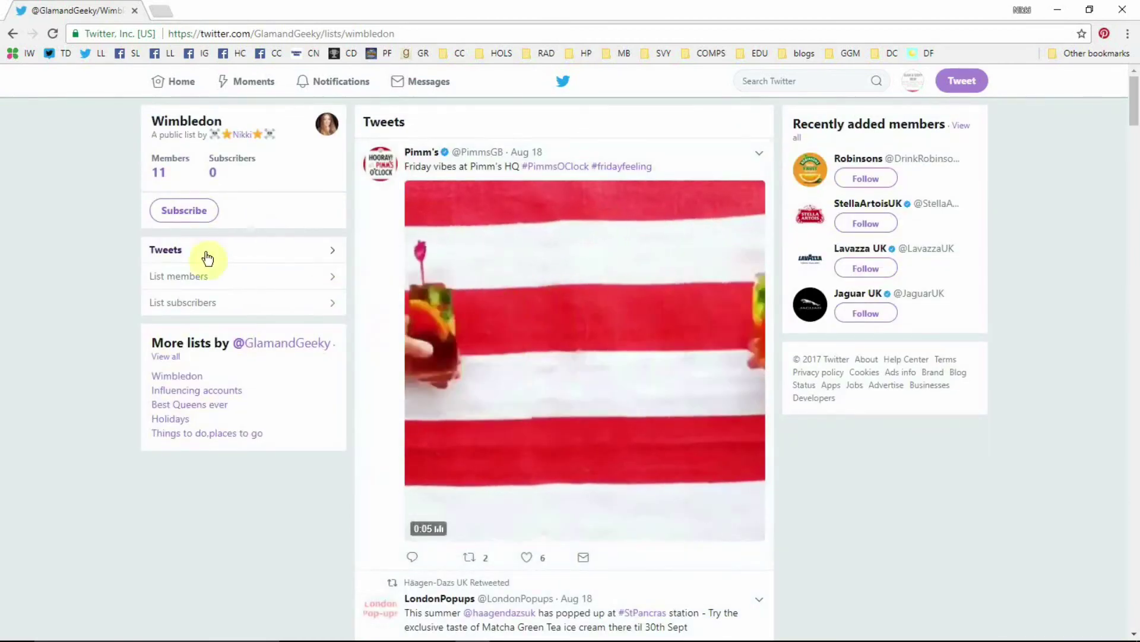
- Check the Wimbledon list's 11 members and 0 subscribers, then return to its tweets
click(184, 277)
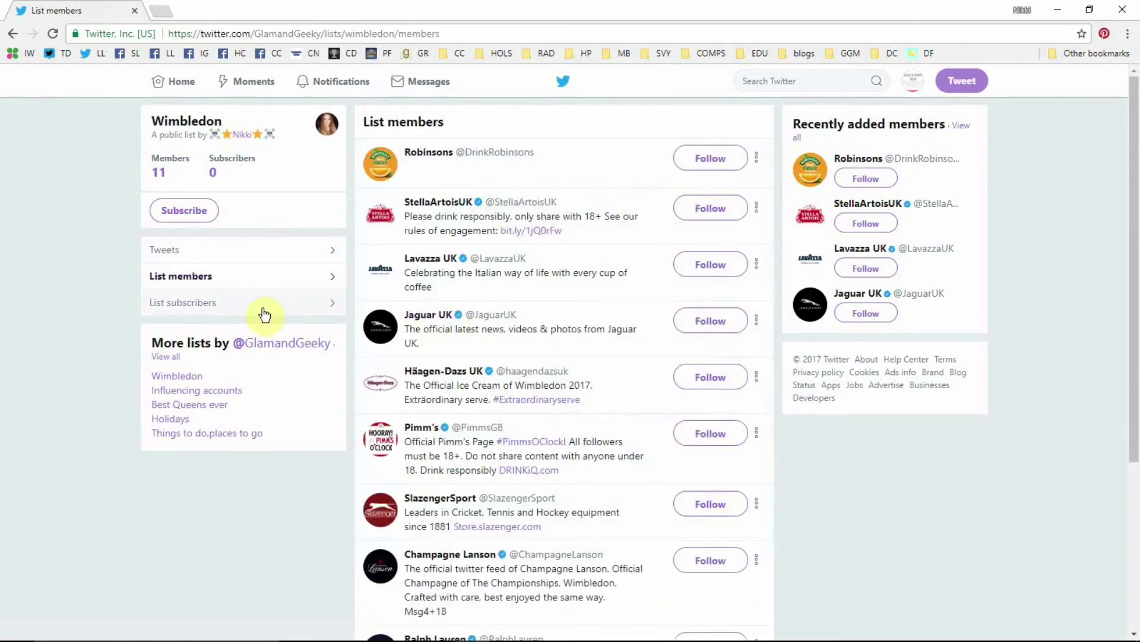
click(264, 304)
key(alt+Left)
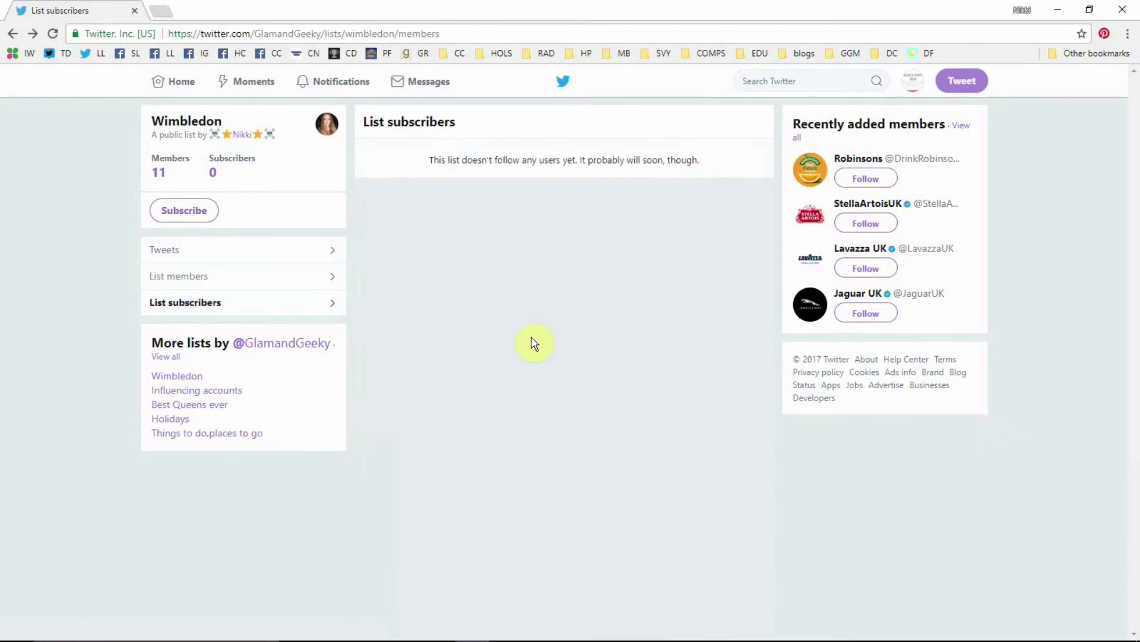
key(alt+Left)
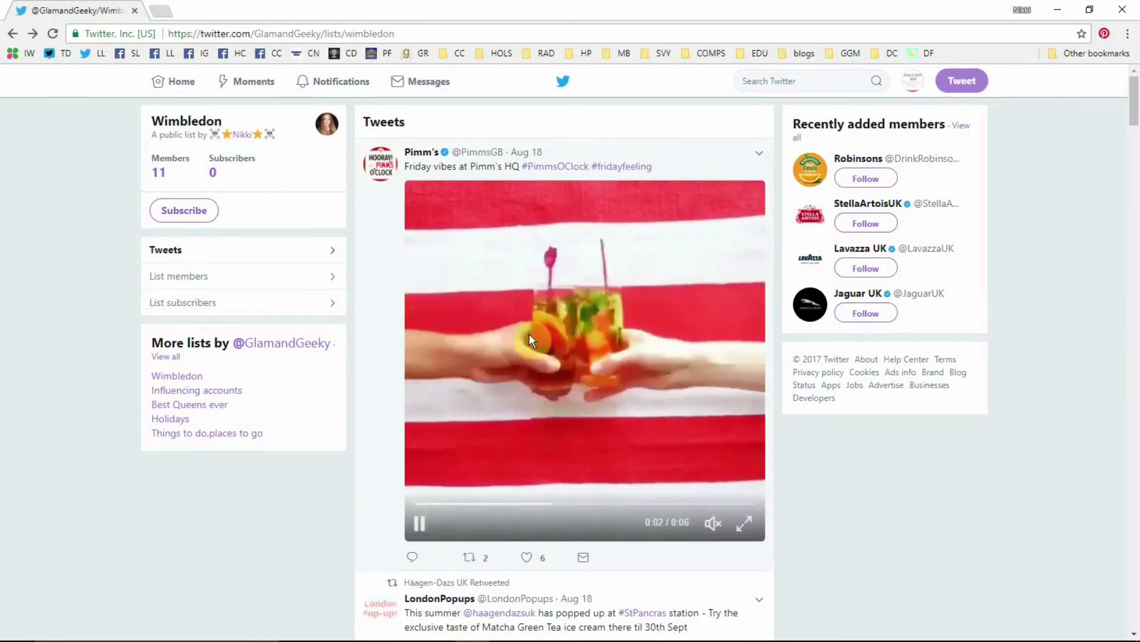
- Go back to her lists and open the 54-member Influencing accounts list
key(alt+Left)
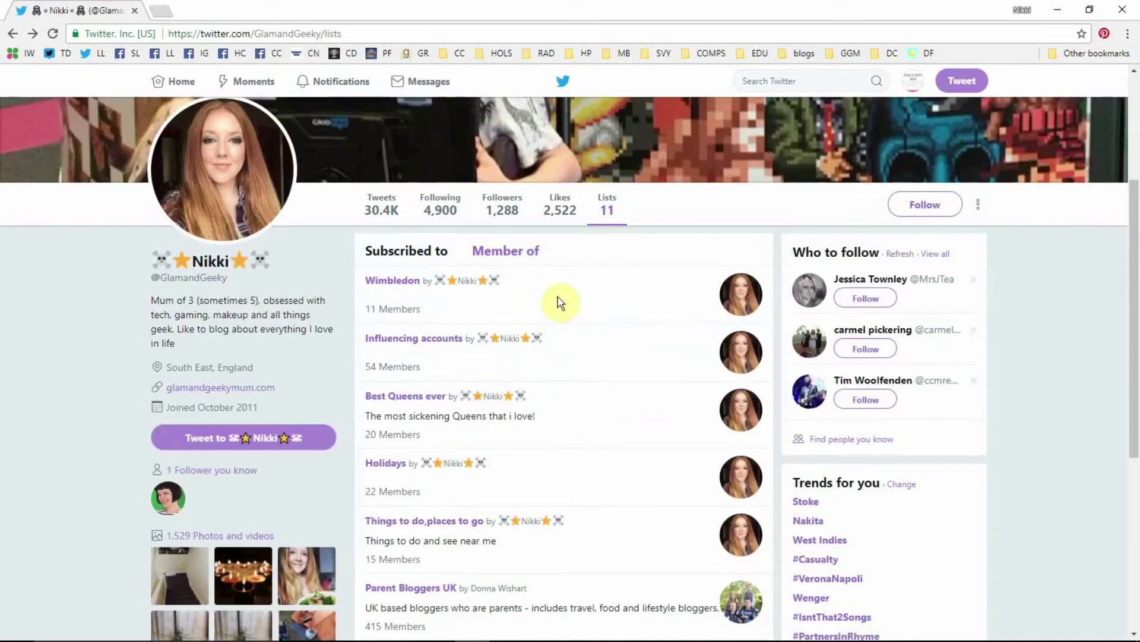
click(422, 346)
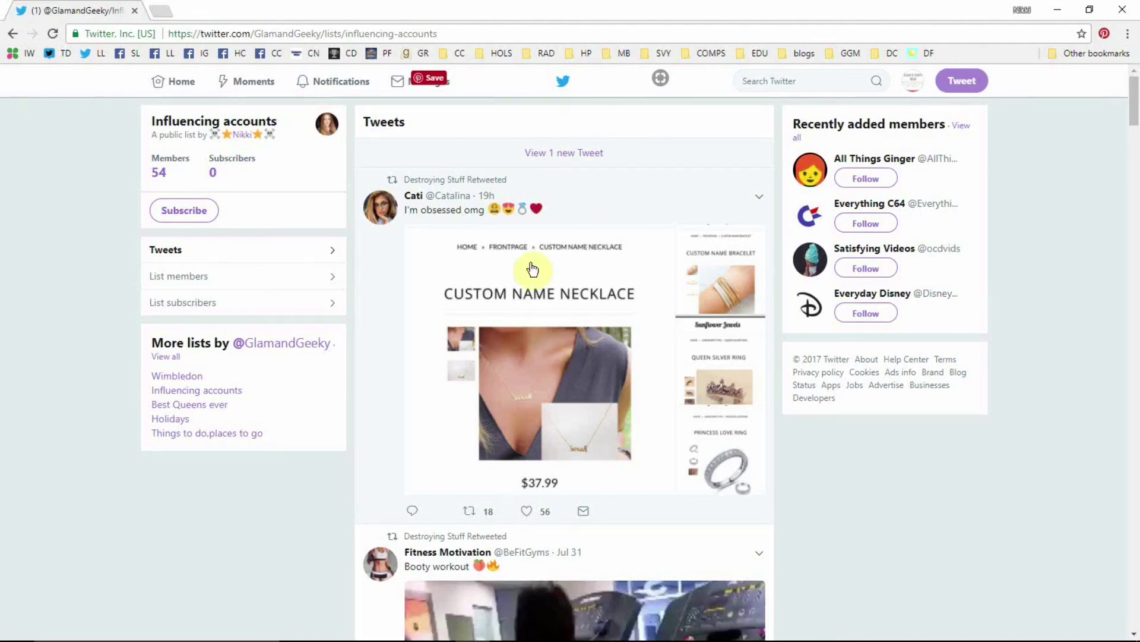
scroll(546, 279, down, 20)
scroll(585, 411, down, 10)
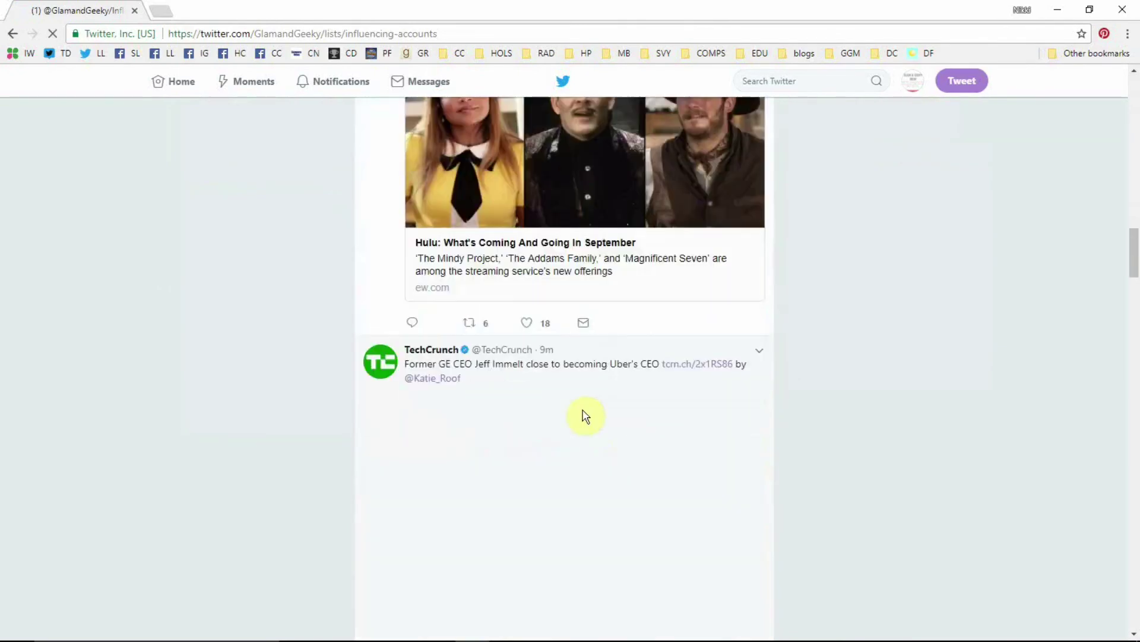
scroll(668, 386, down, 6)
scroll(670, 383, down, 15)
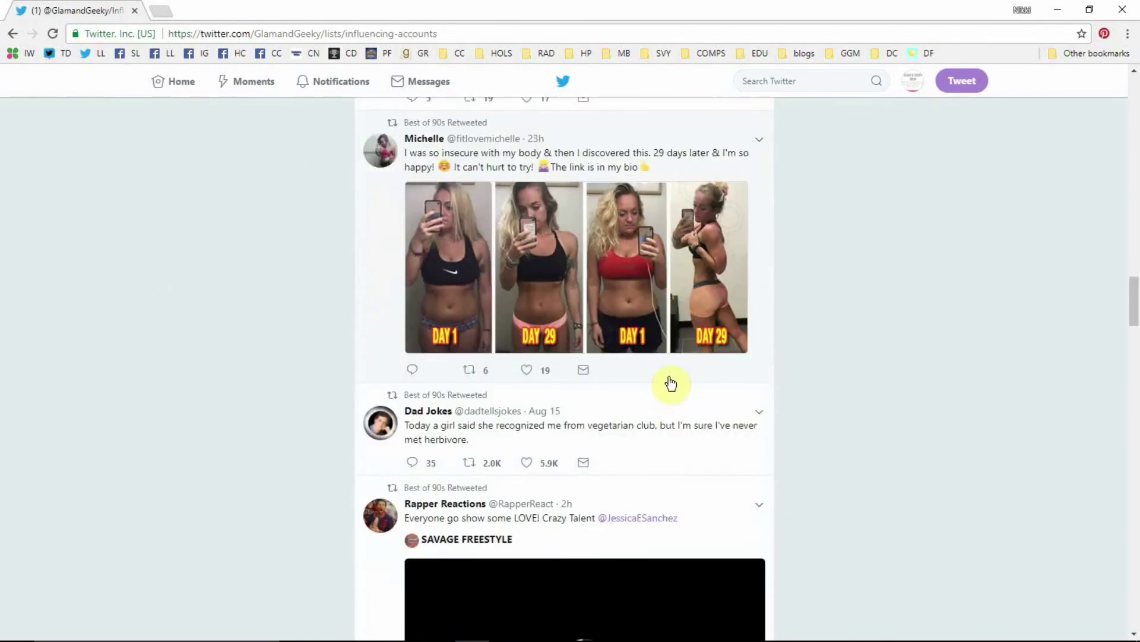
scroll(668, 381, down, 15)
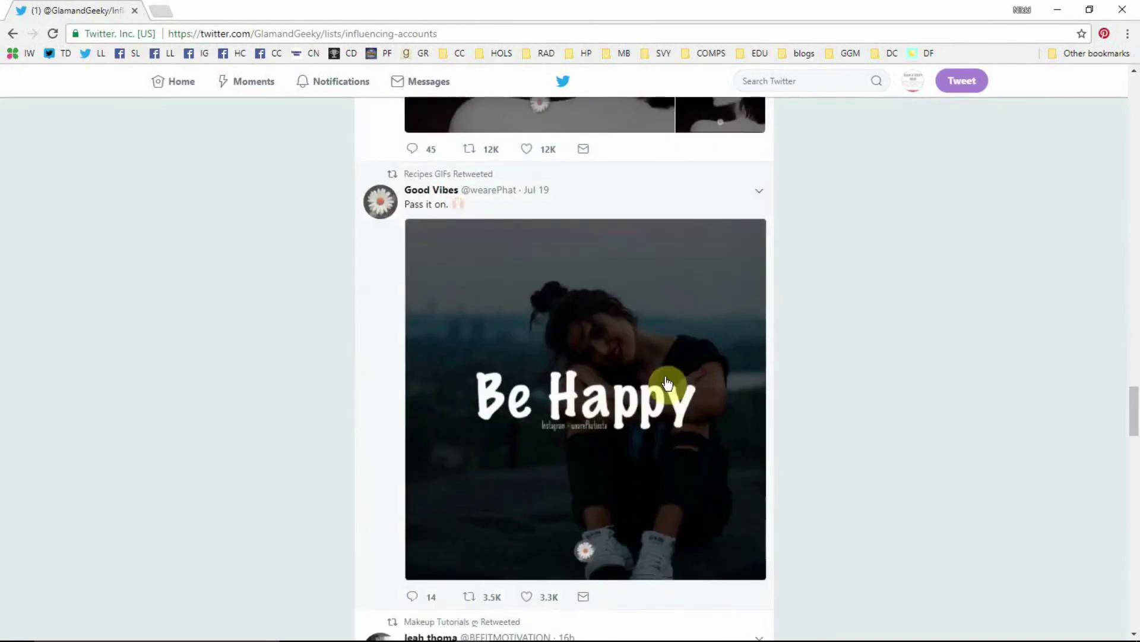
scroll(667, 382, down, 8)
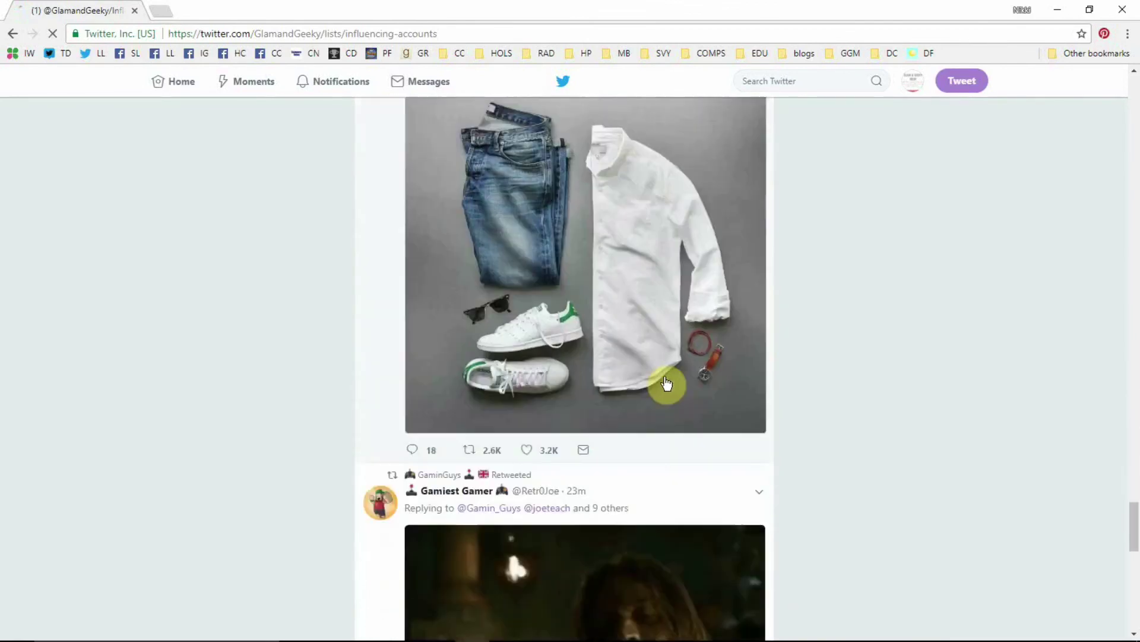
scroll(666, 383, down, 5)
scroll(666, 383, down, 5)
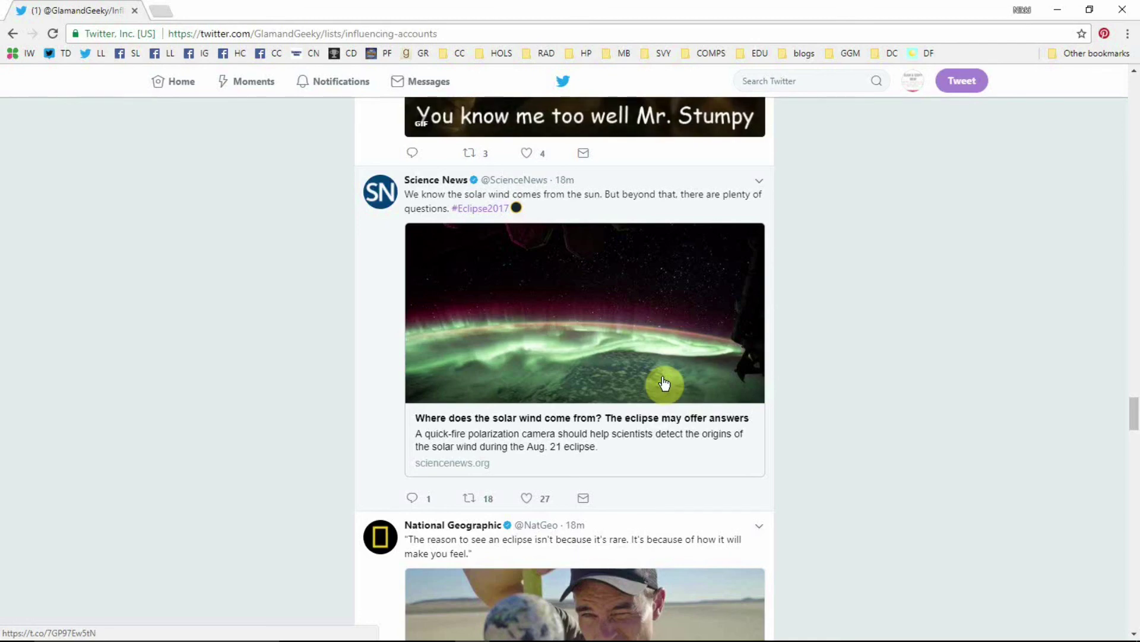
scroll(663, 383, down, 20)
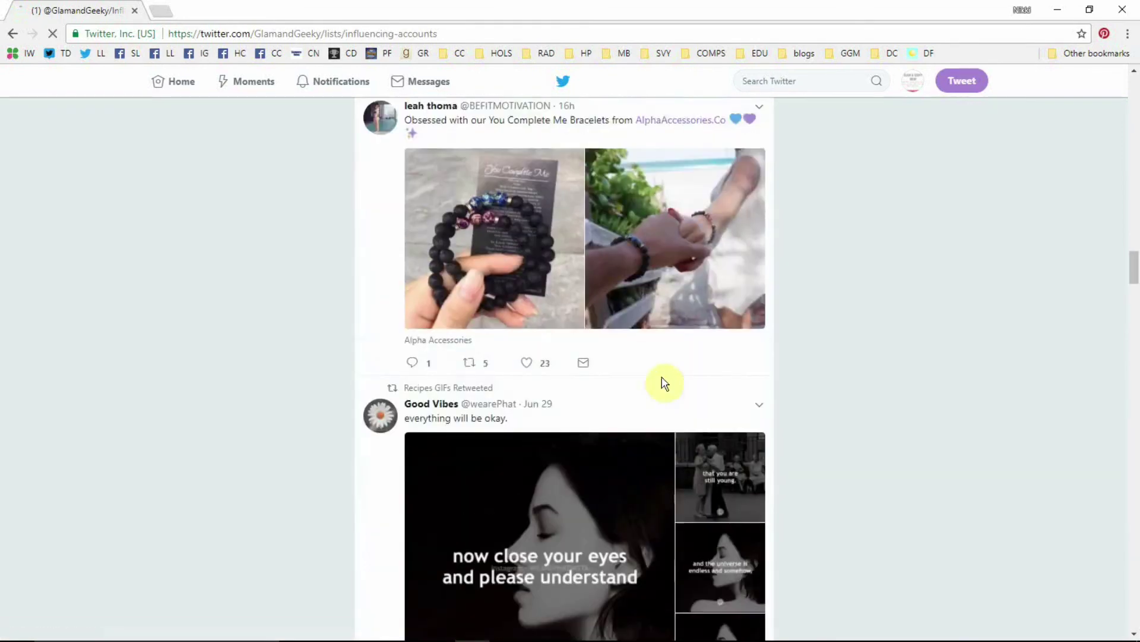
scroll(664, 384, up, 20)
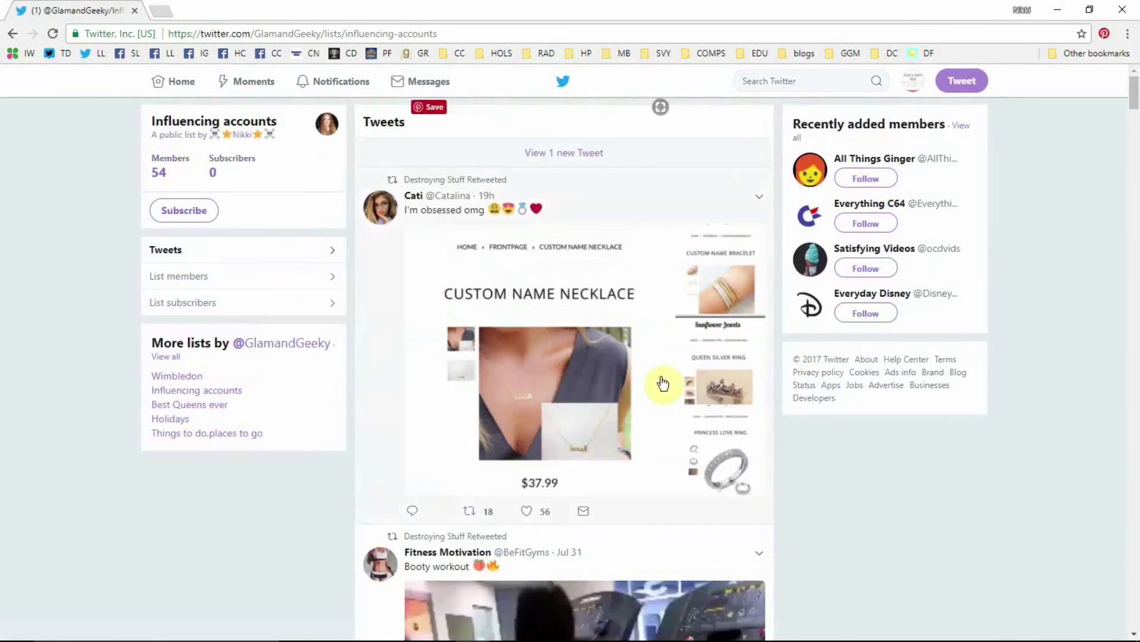